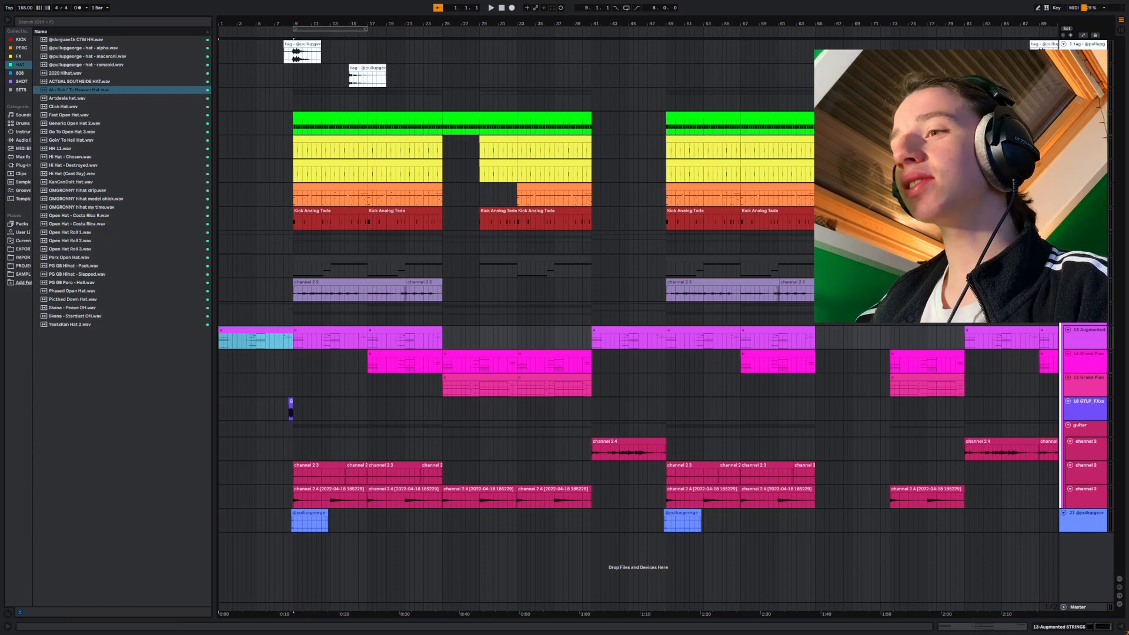
# - Look over the Arturia Augmented STRINGS Intro page and open the first Augmented Strings clip's notes in an enlarged editor
pyautogui.click(1047, 630)
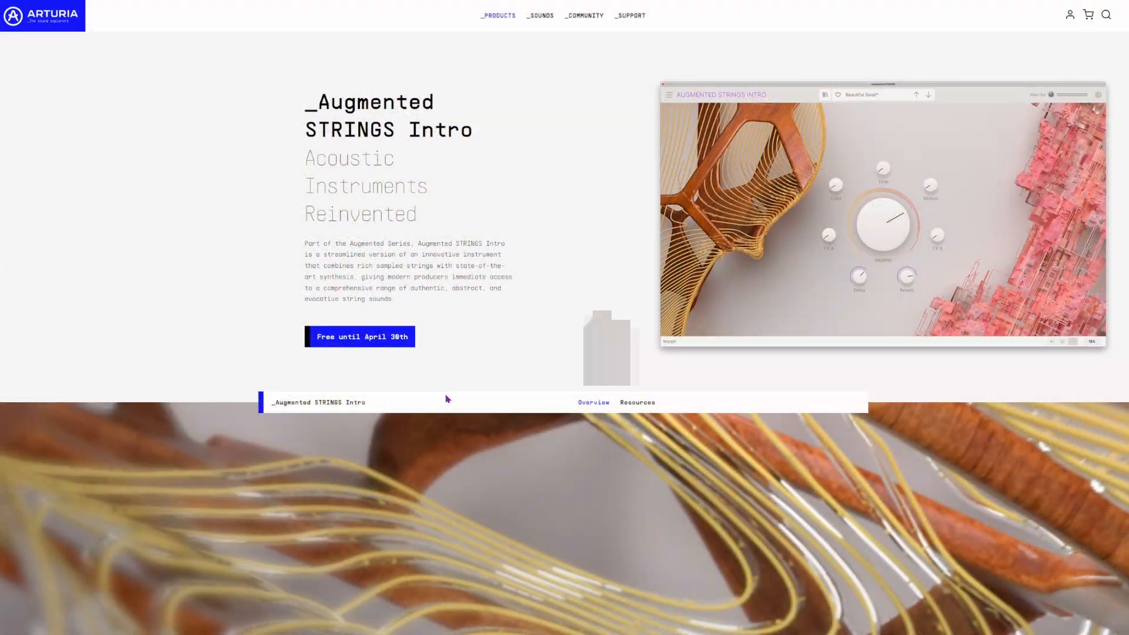
pyautogui.scroll(-5, 550, 360)
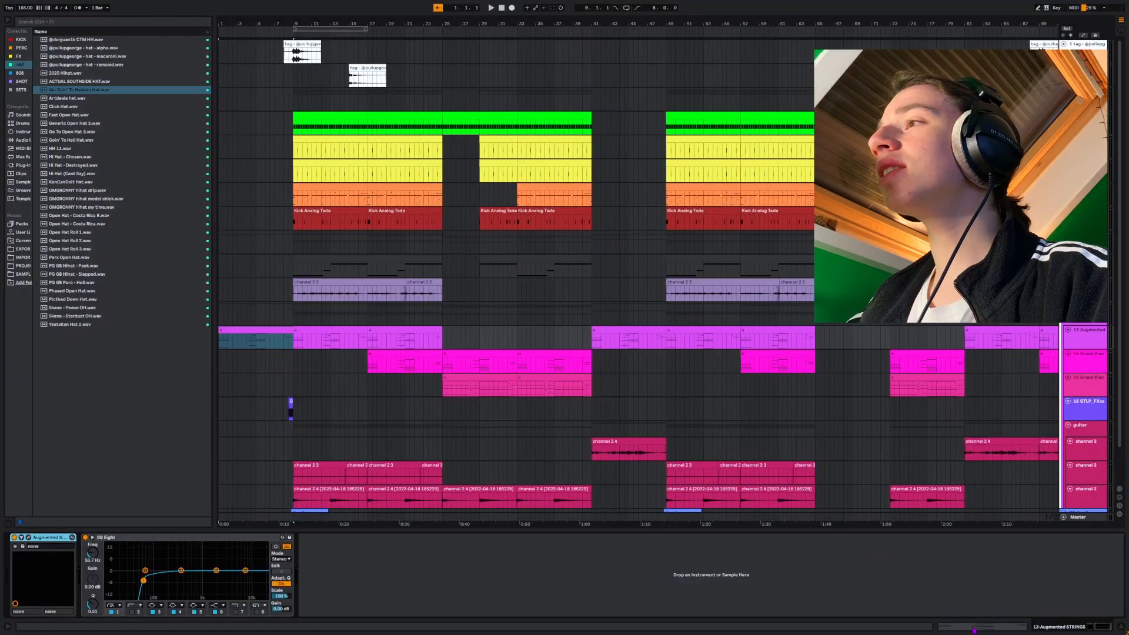
pyautogui.hotkey('shift', 'Tab')
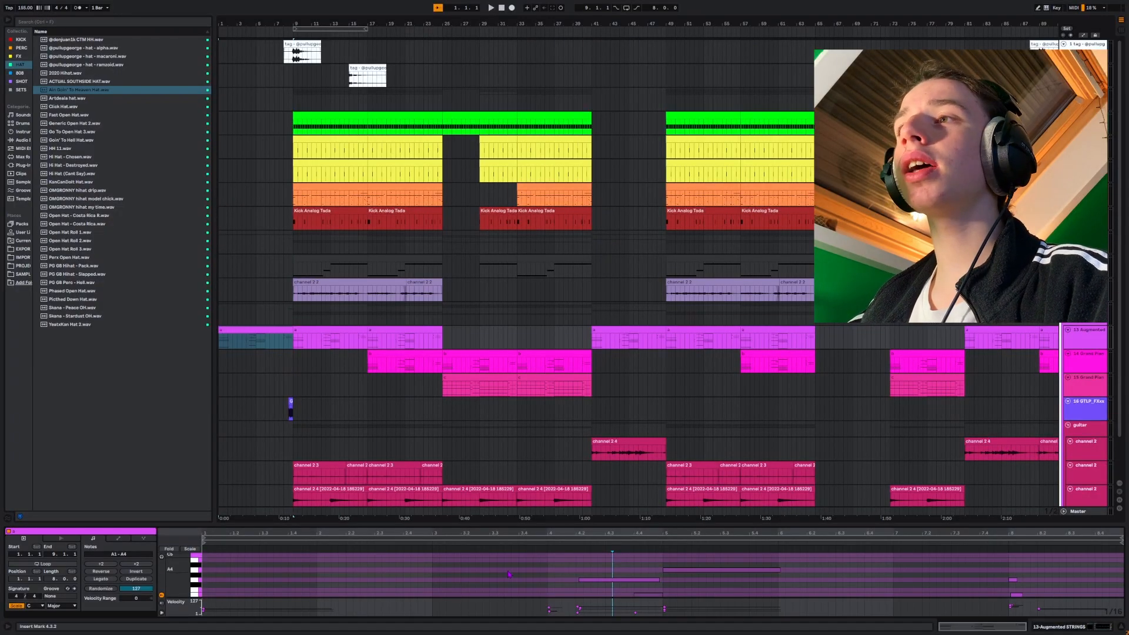
pyautogui.moveTo(509, 525); pyautogui.dragTo(509, 389)
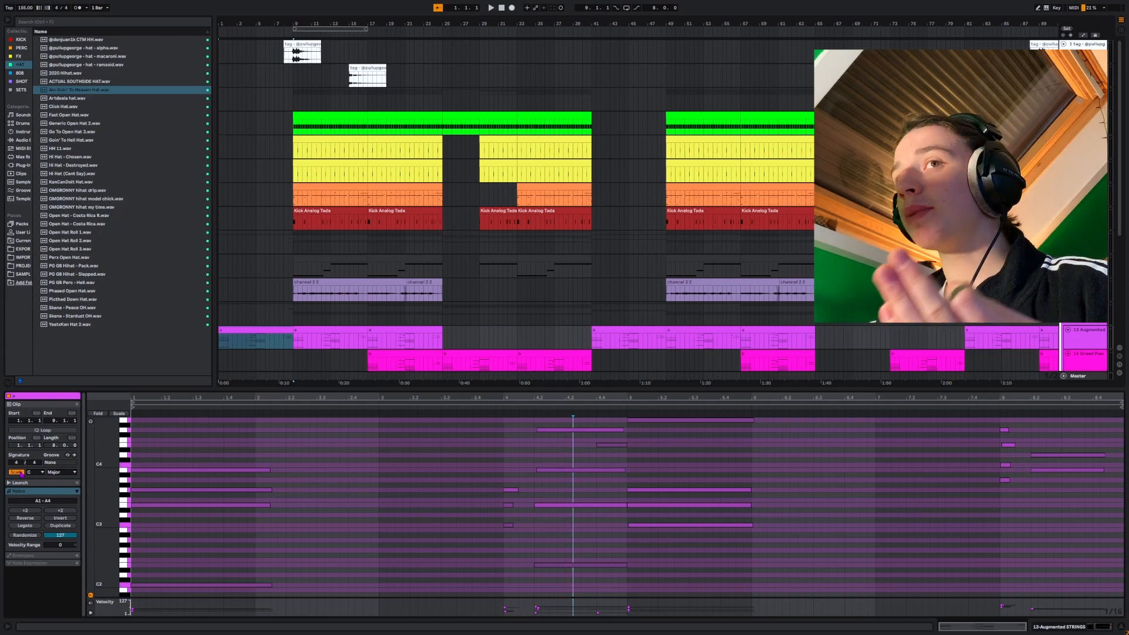
pyautogui.scroll(-2, 375, 499)
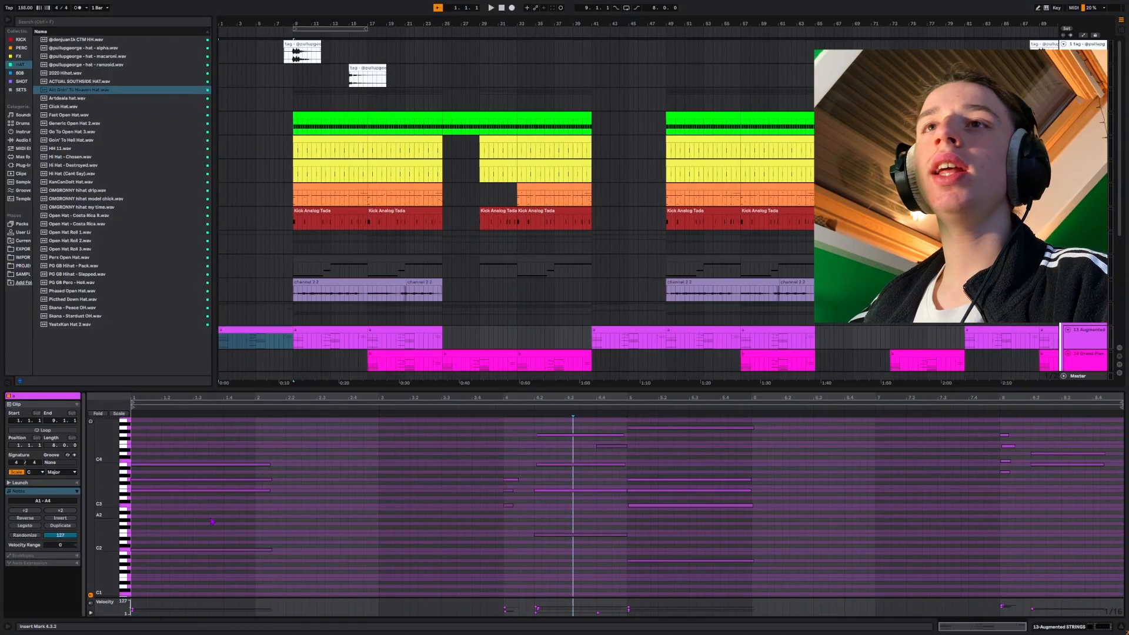
# - Inspect the opening C2 note and the short E4 note of the first strings clip, and play the clip
pyautogui.click(211, 522)
pyautogui.click(218, 547)
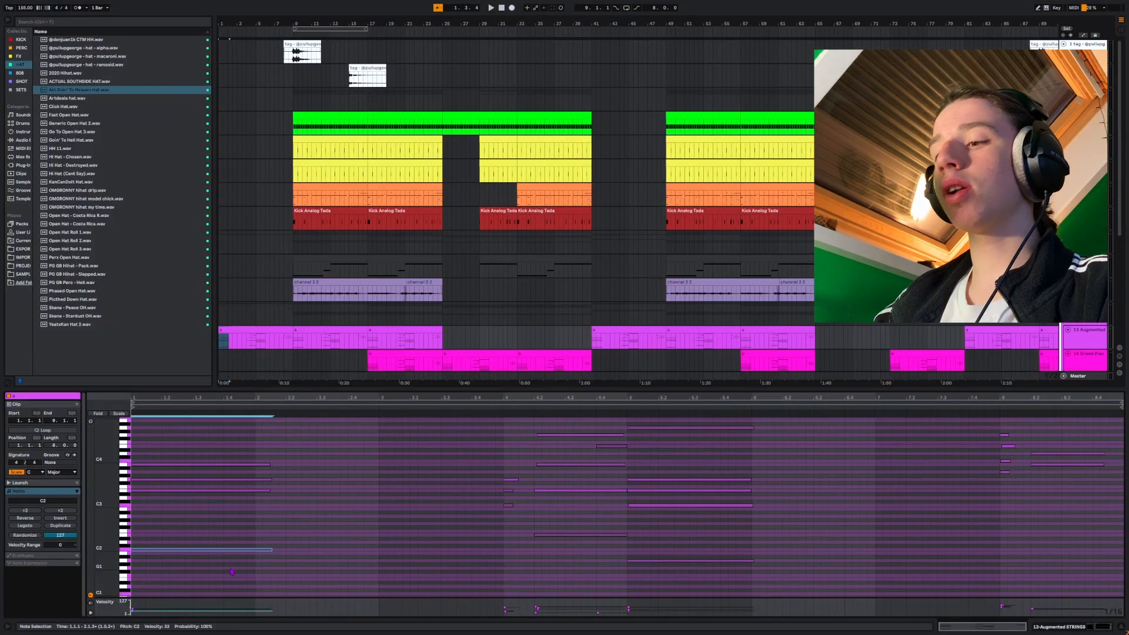
pyautogui.hotkey('shift', 'Up')
pyautogui.hotkey('shift', 'Down')
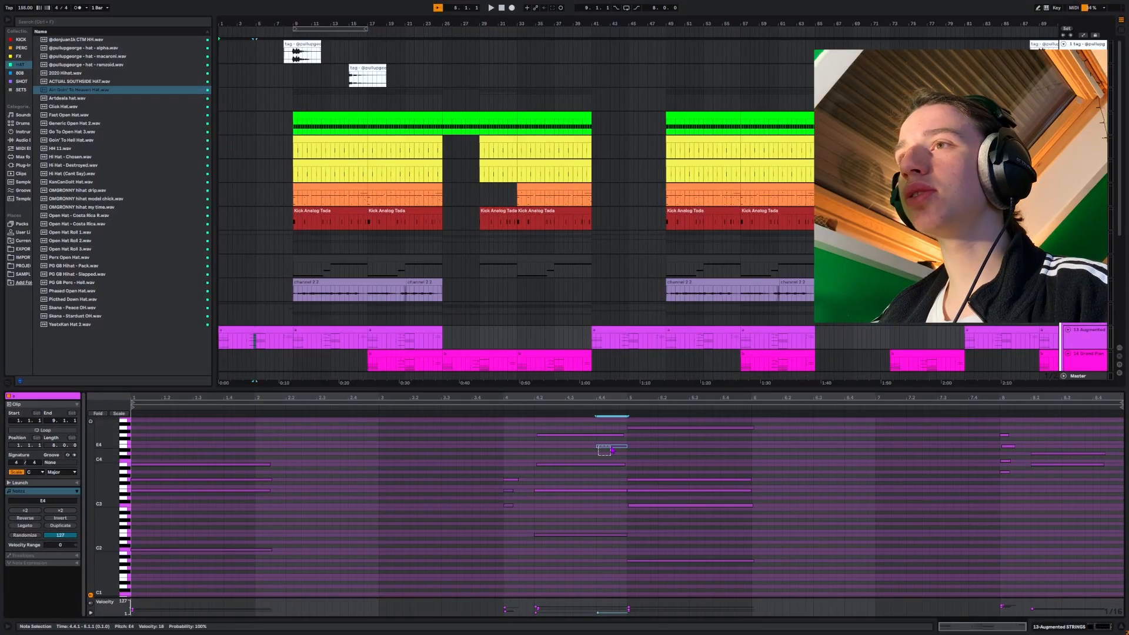
pyautogui.scroll(1, 619, 451)
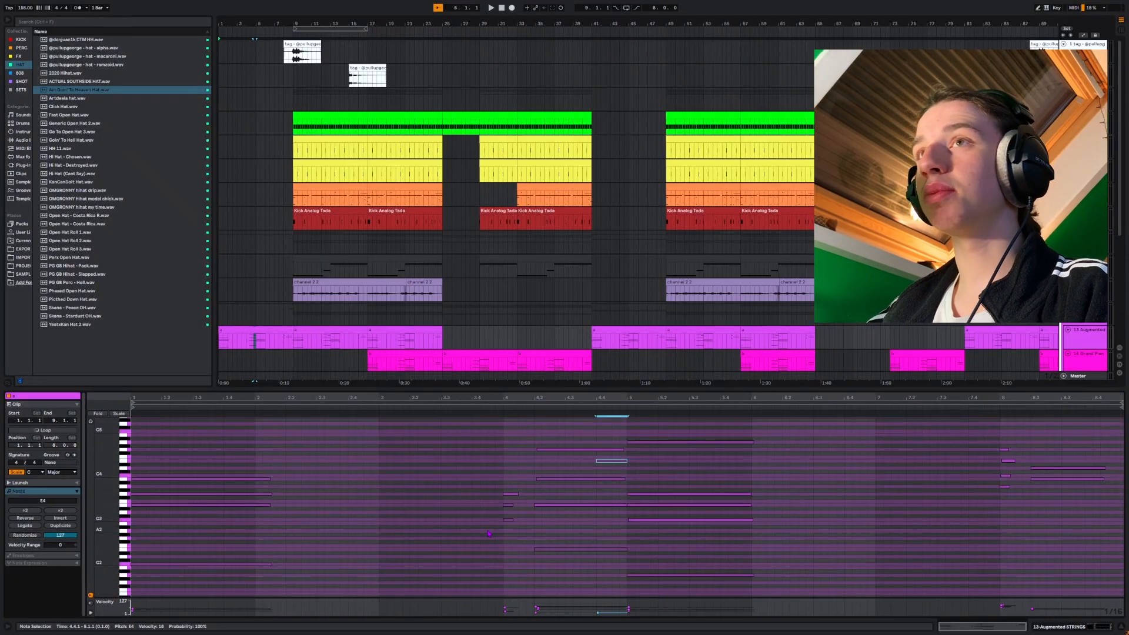
pyautogui.press('space')
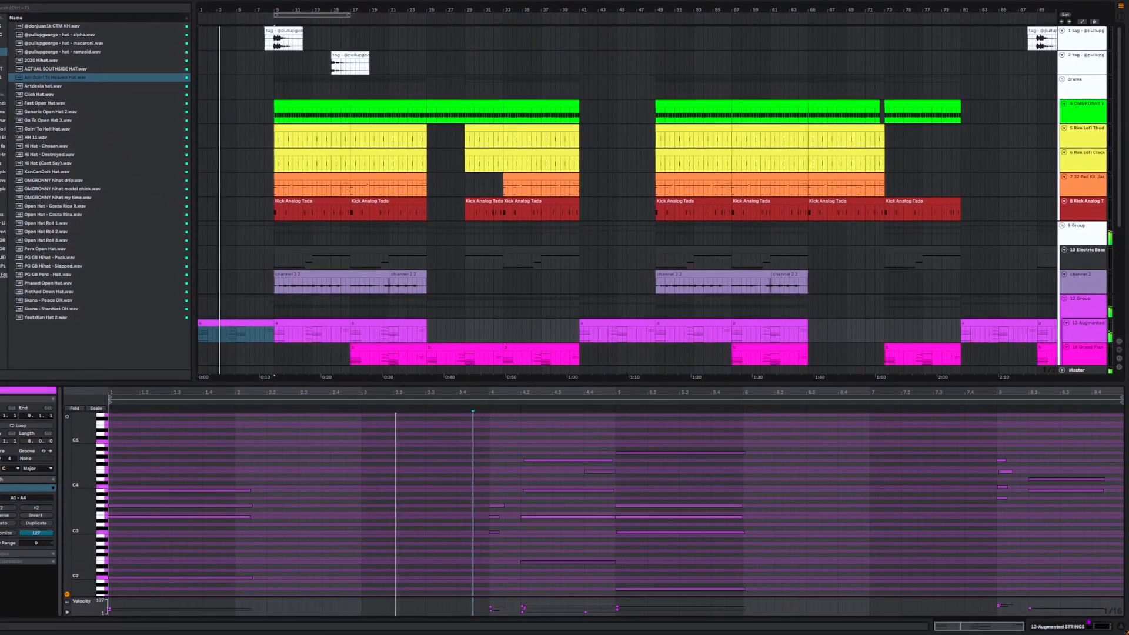
# - Examine the device chain and the notes of the Grand Piano Reverse clip at bar 17
pyautogui.scroll(-1, 578, 458)
pyautogui.moveTo(74, 500)
pyautogui.mouseDown()
pyautogui.moveTo(116, 500)
pyautogui.moveTo(61, 486)
pyautogui.moveTo(71, 486)
pyautogui.mouseUp()
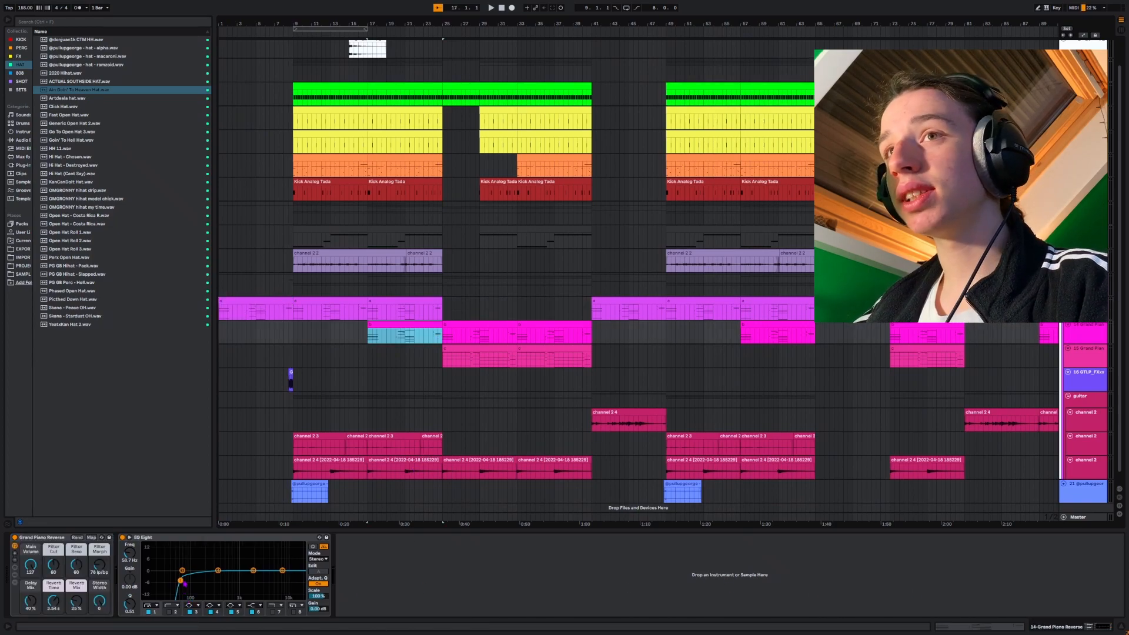
pyautogui.scroll(-3, 367, 520)
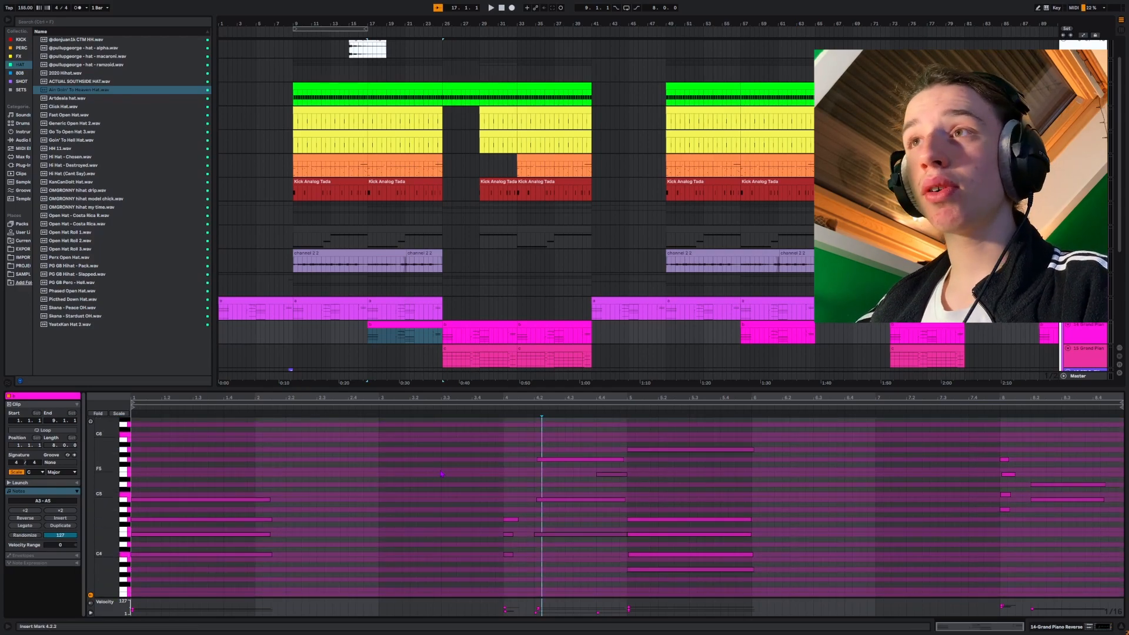
pyautogui.scroll(-2, 510, 348)
pyautogui.click(486, 319)
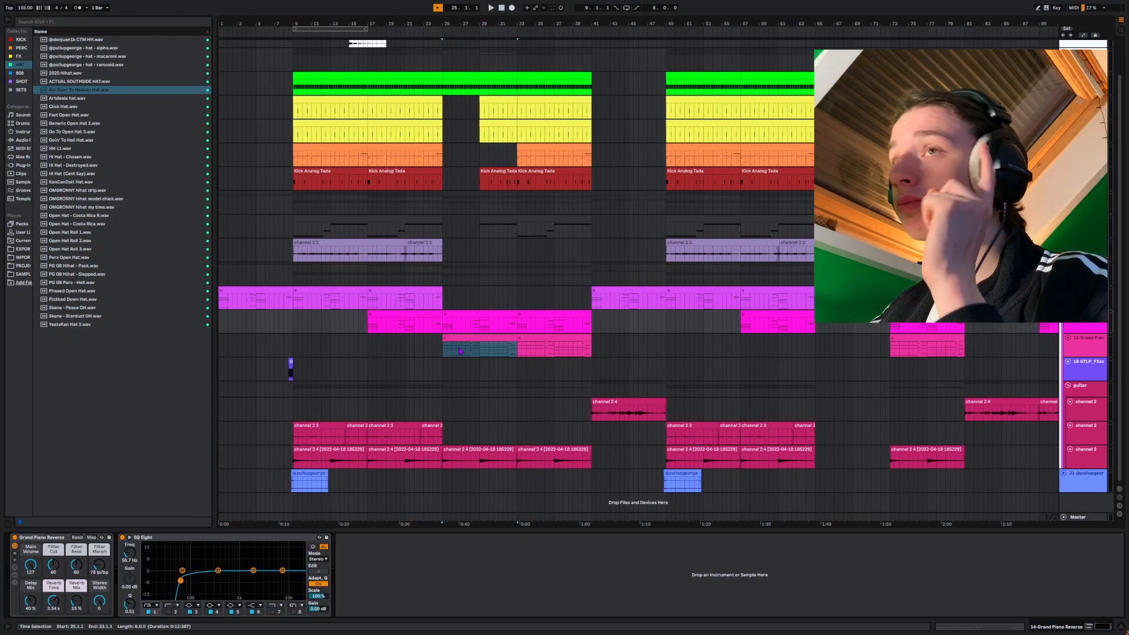
# - View the Ozone Imager 2 and Lofi Space settings of the purple channel 2 track, closing each plug-in window
pyautogui.click(433, 345)
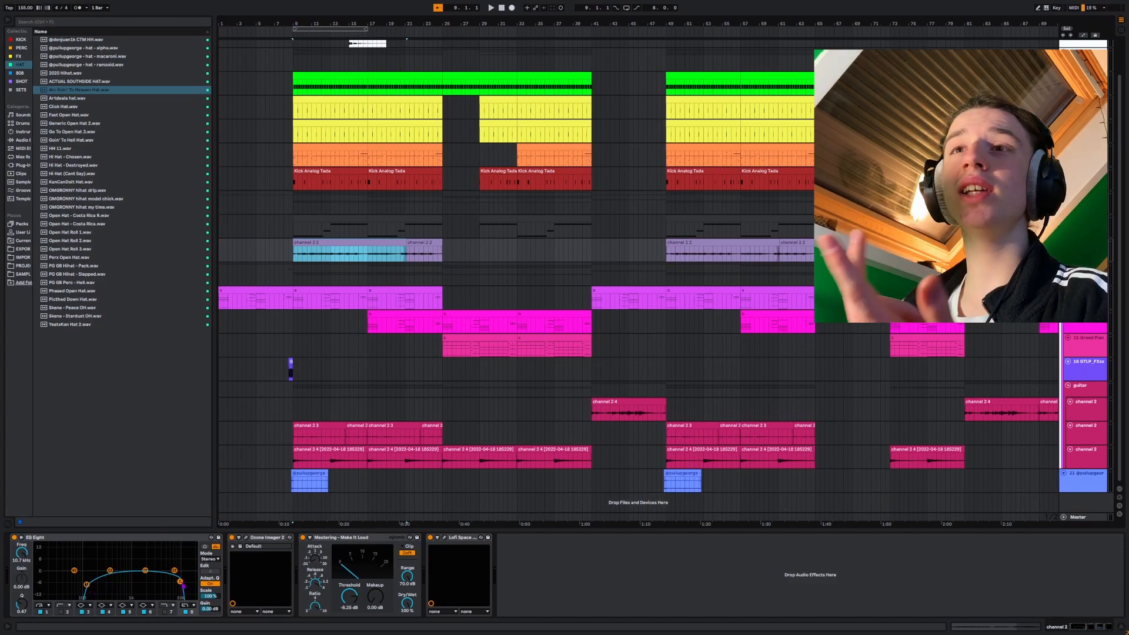
pyautogui.click(248, 538)
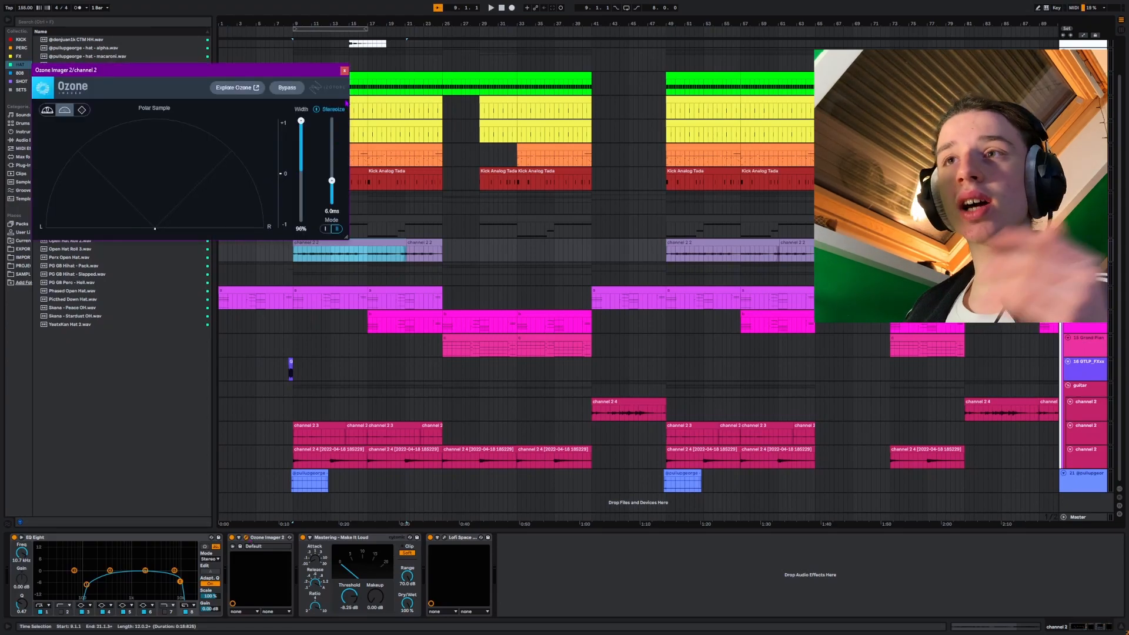
pyautogui.click(345, 71)
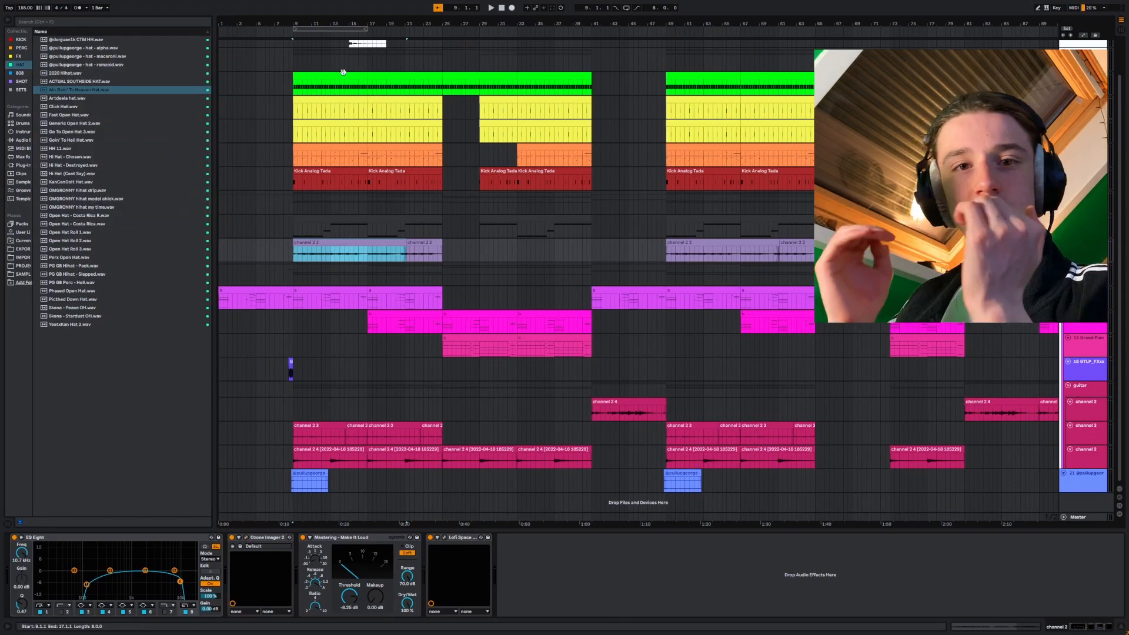
pyautogui.click(444, 538)
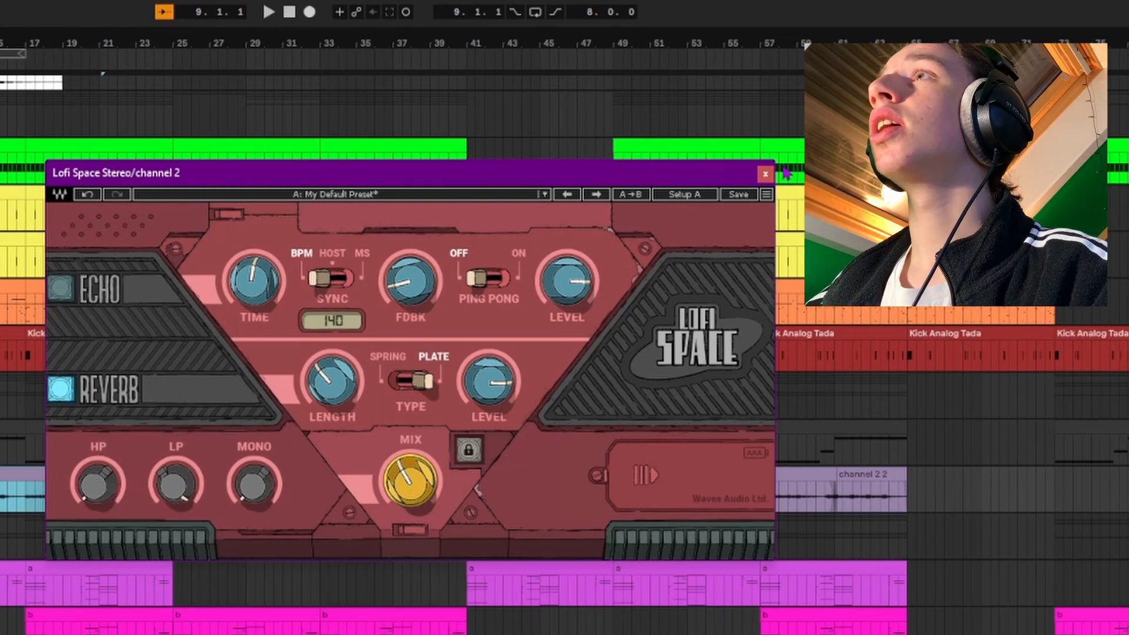
pyautogui.click(765, 174)
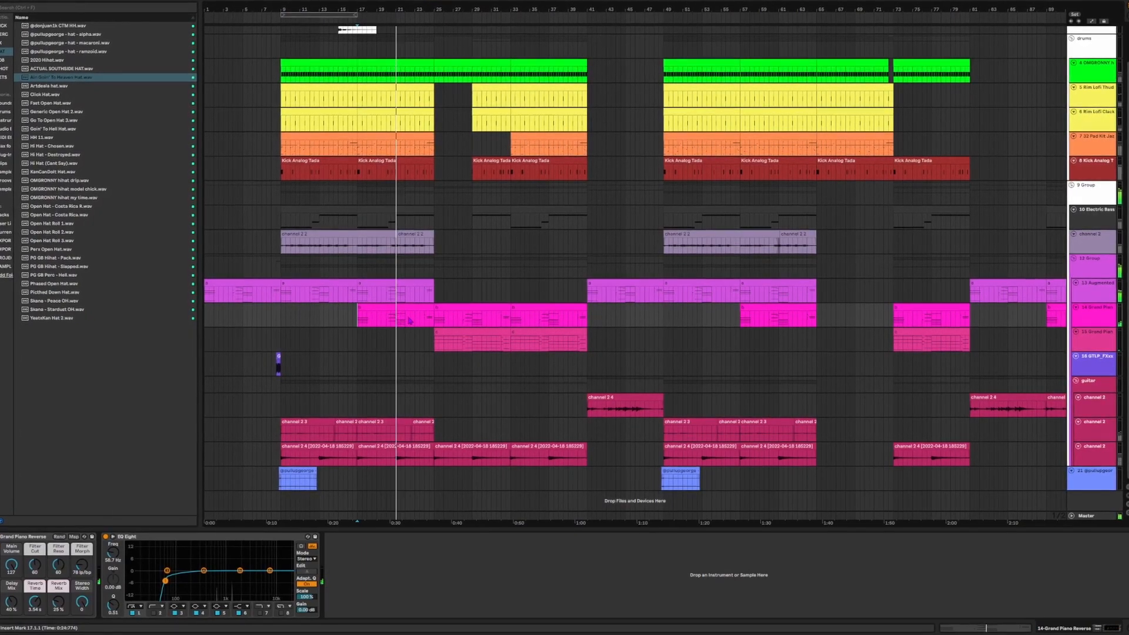
# - Examine the notes of the first Grand Piano Equal Mellow clip and the effects chain of the guitar clip at bar 41
pyautogui.click(442, 327)
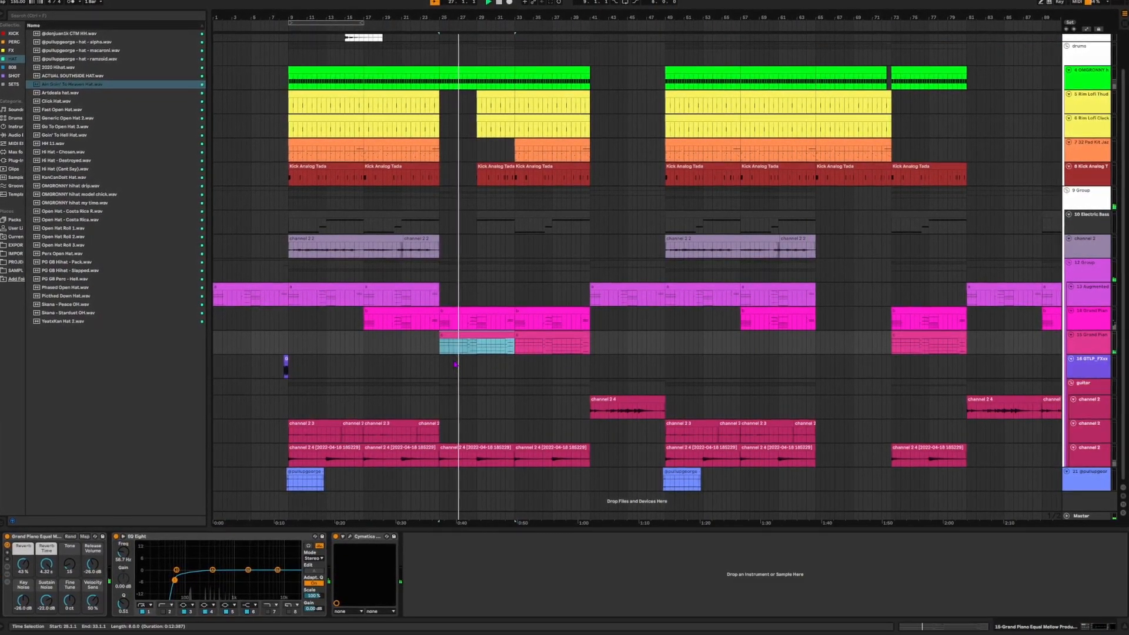
pyautogui.doubleClick(474, 346)
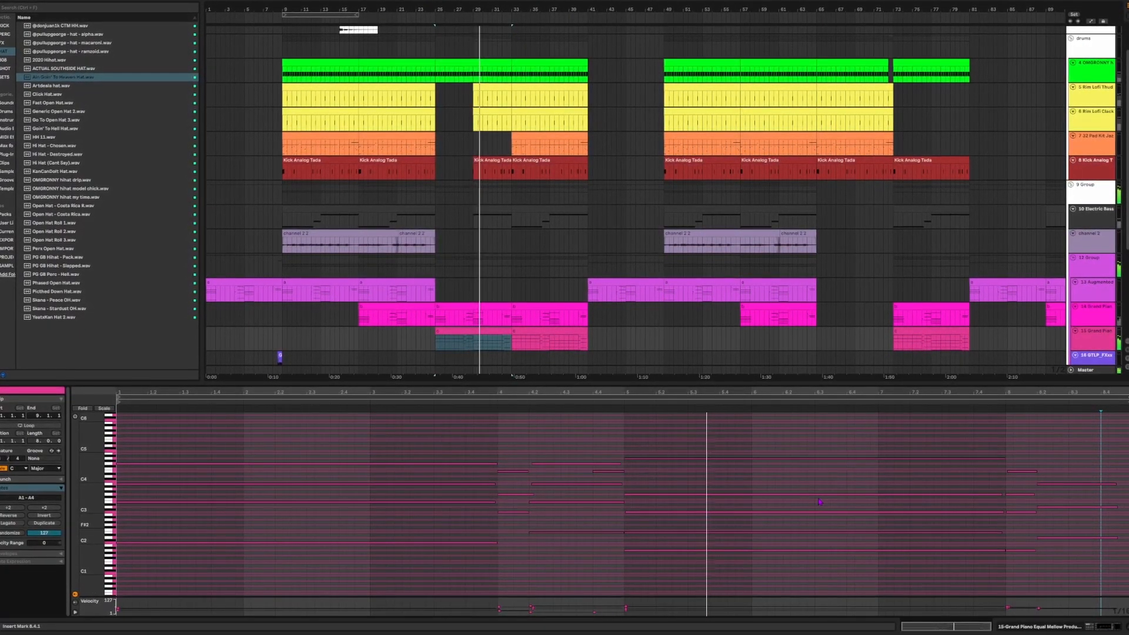
pyautogui.hotkey('shift', 'Tab')
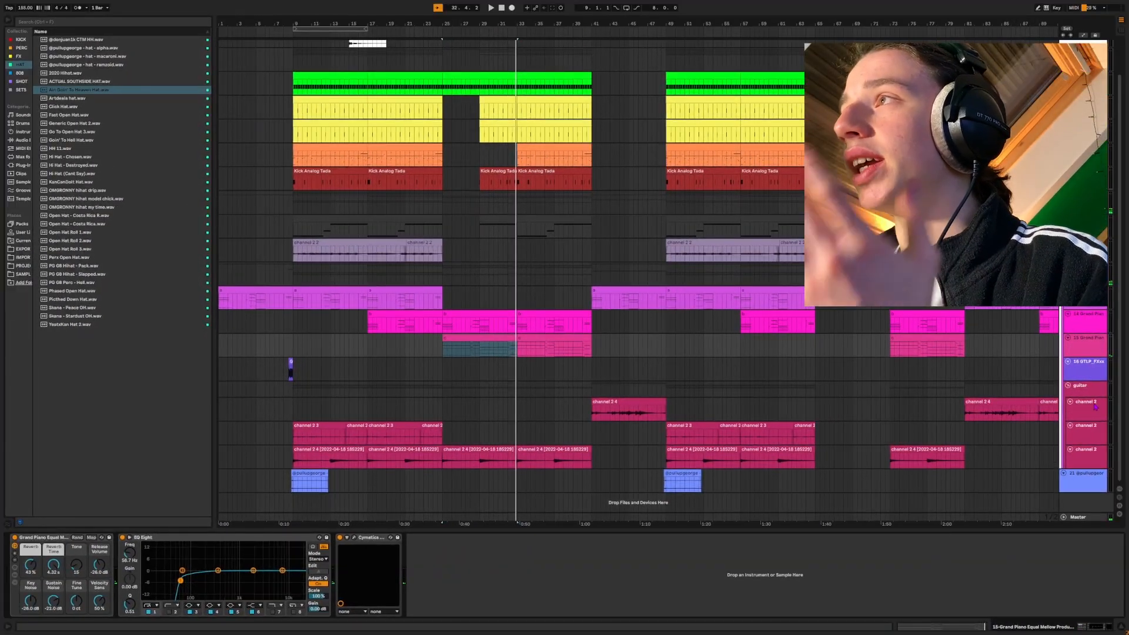
pyautogui.click(601, 402)
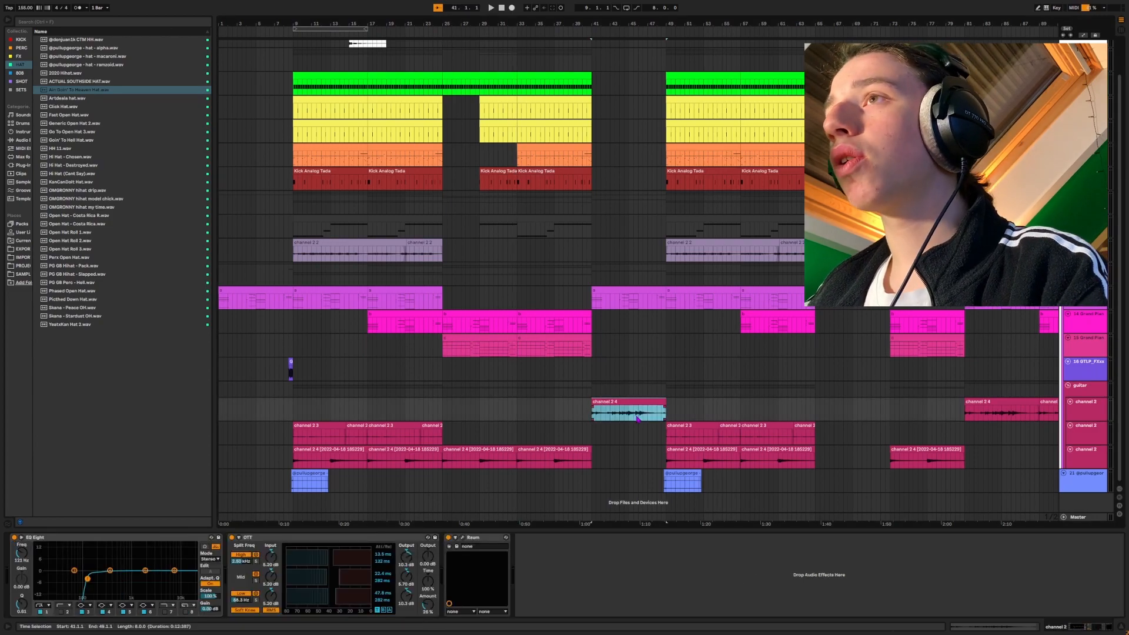
# - Open the Augmented Strings clip at bar 9 and select its chord notes in the clip's fifth bar
pyautogui.doubleClick(334, 301)
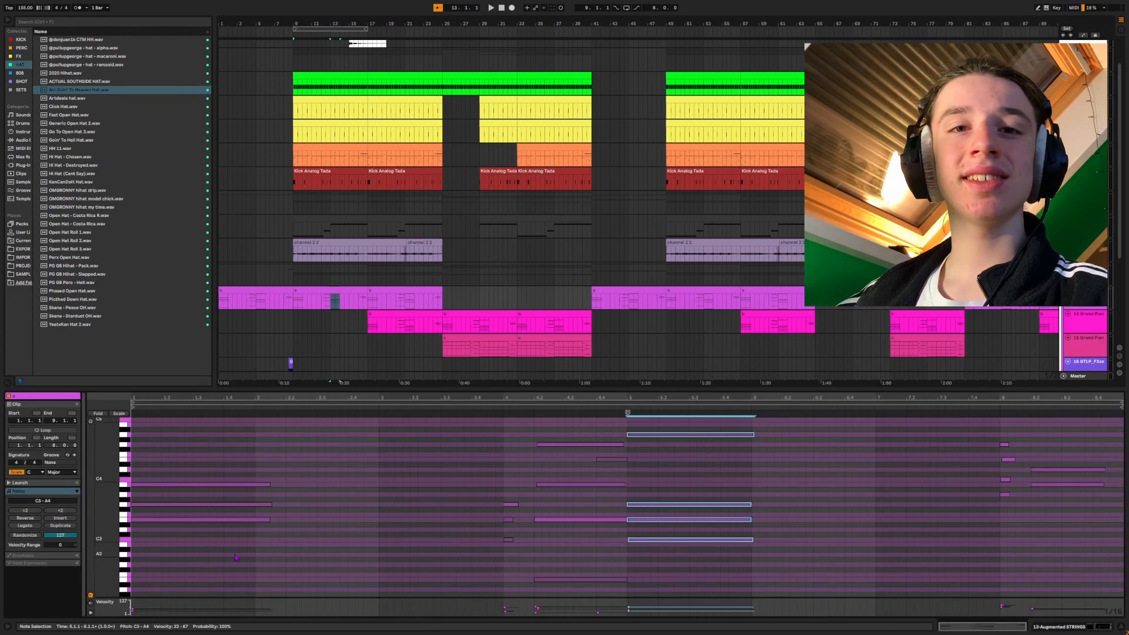
pyautogui.moveTo(234, 554); pyautogui.dragTo(259, 417)
pyautogui.moveTo(704, 554); pyautogui.dragTo(681, 430)
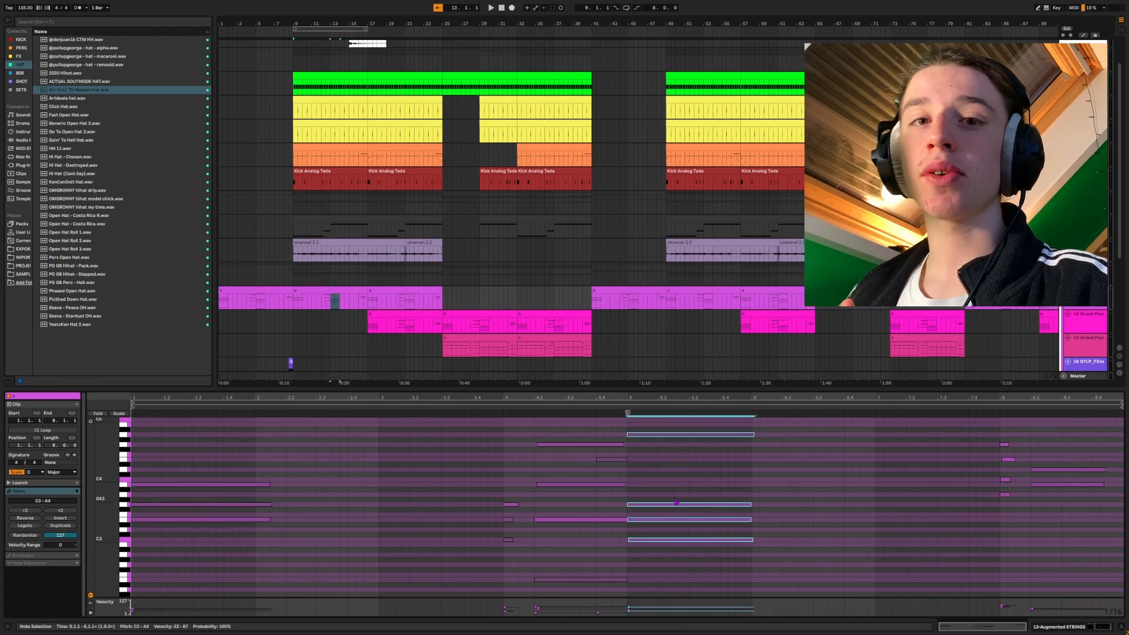
# - Play the lowest guitar track's clip at bar 9, then set its warp mode to Complex Pro and formants to 0.00
pyautogui.scroll(-5, 335, 310)
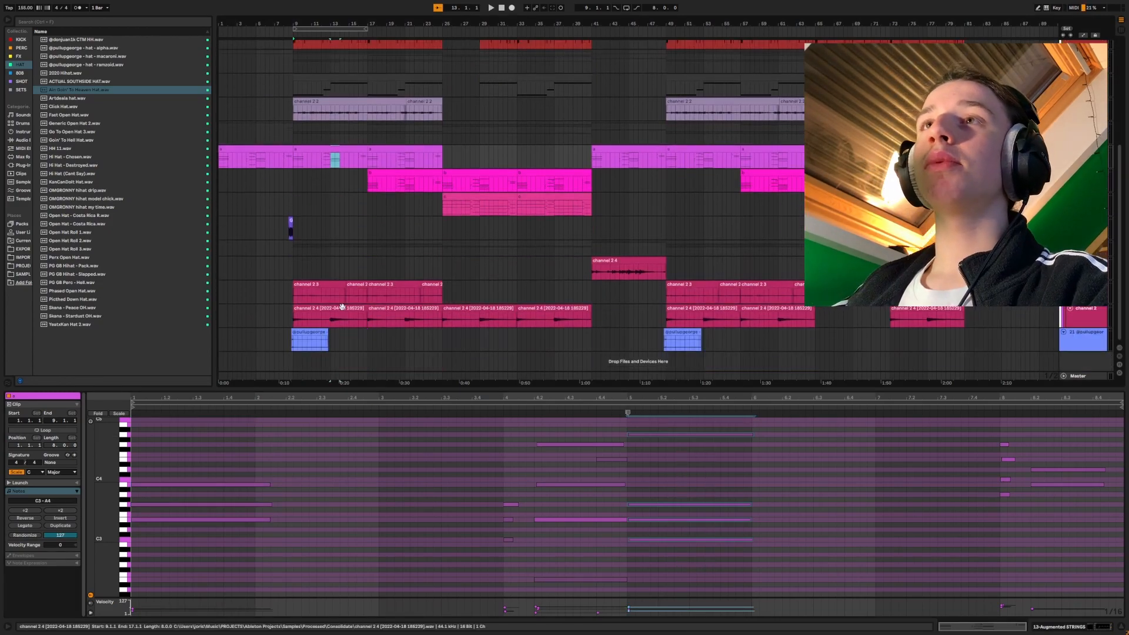
pyautogui.click(335, 310)
pyautogui.press('space')
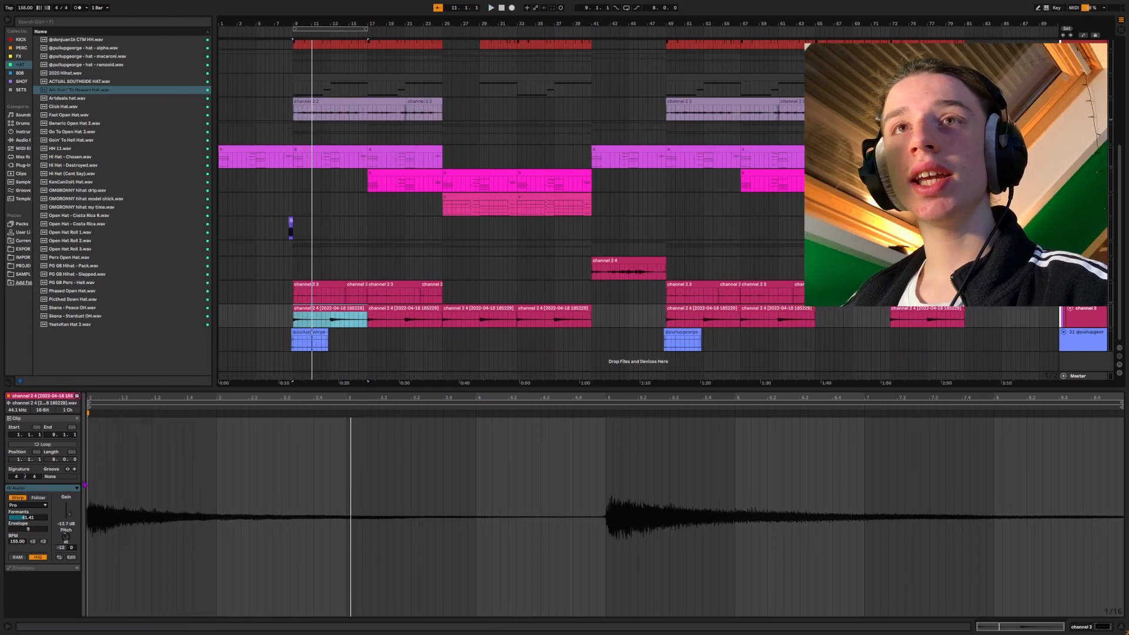
pyautogui.click(29, 507)
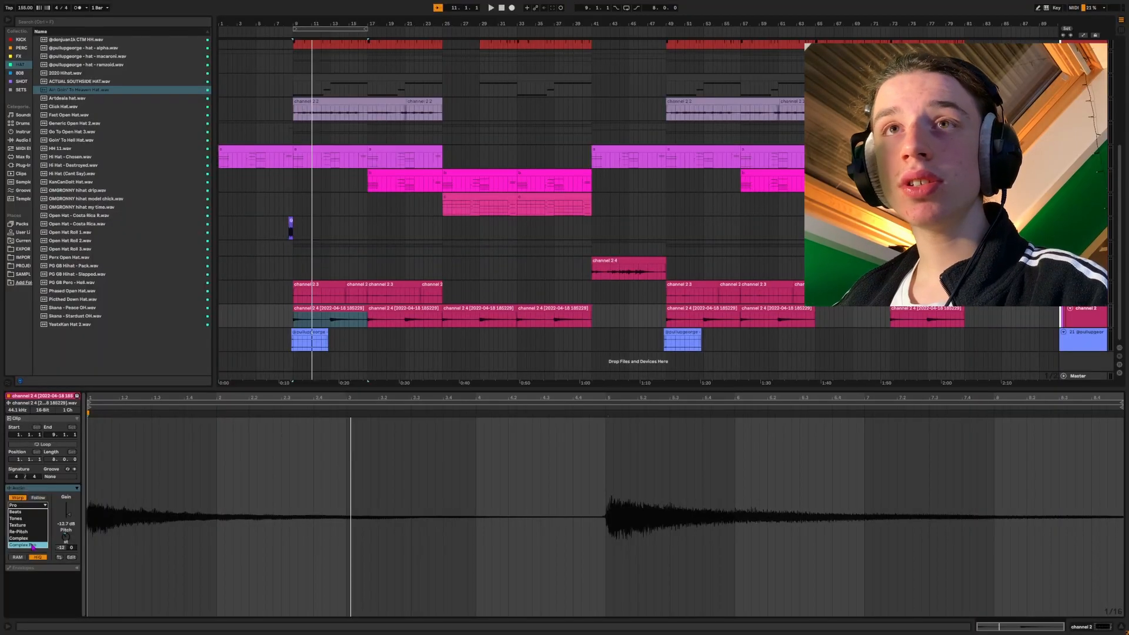
pyautogui.click(32, 545)
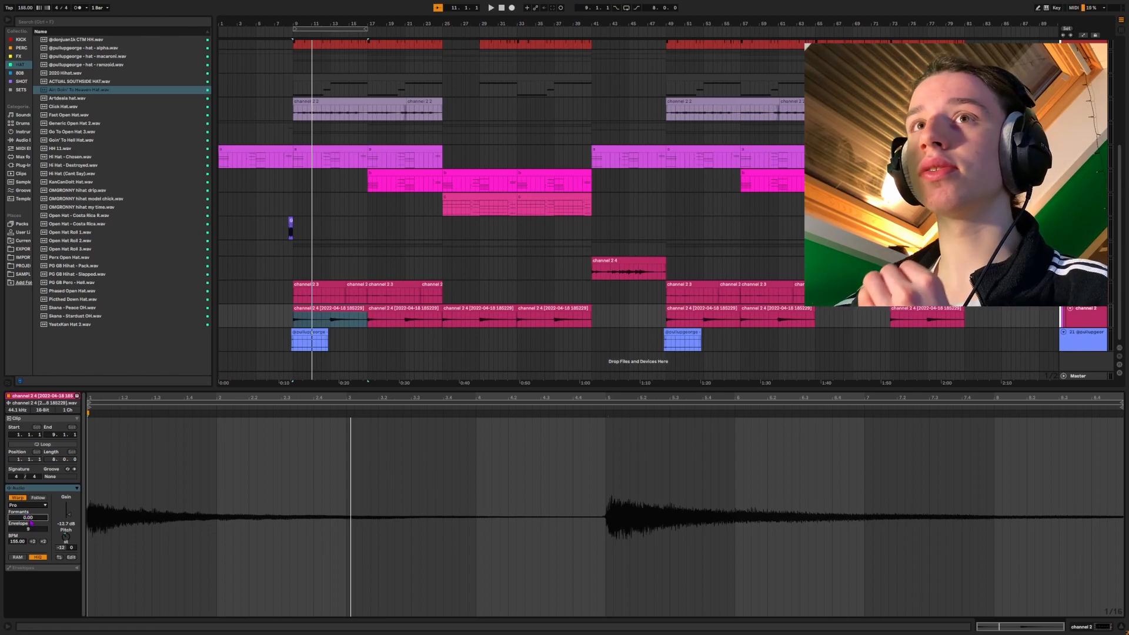
# - Open and play the middle guitar track's clip at bar 9 and the upper guitar track's clip at bar 41
pyautogui.click(318, 296)
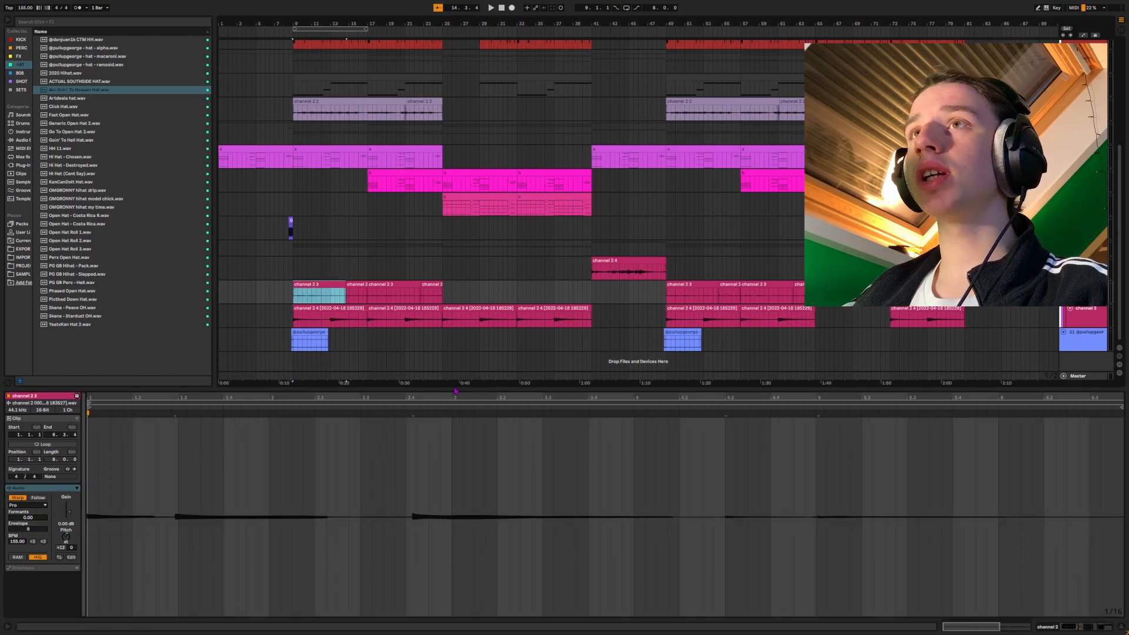
pyautogui.press('space')
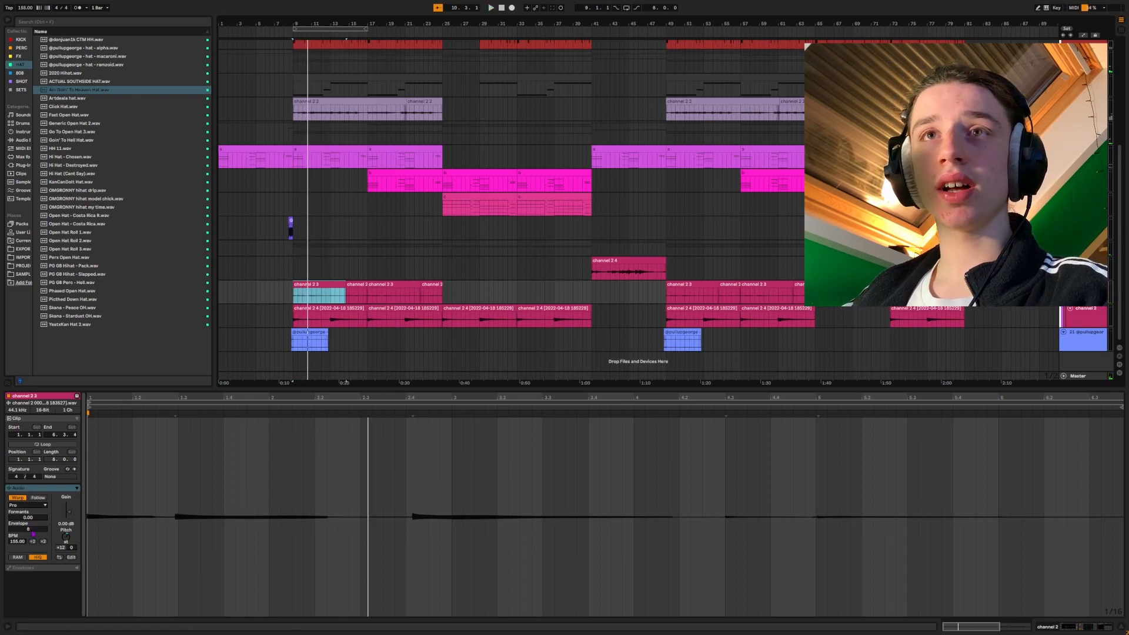
pyautogui.click(628, 268)
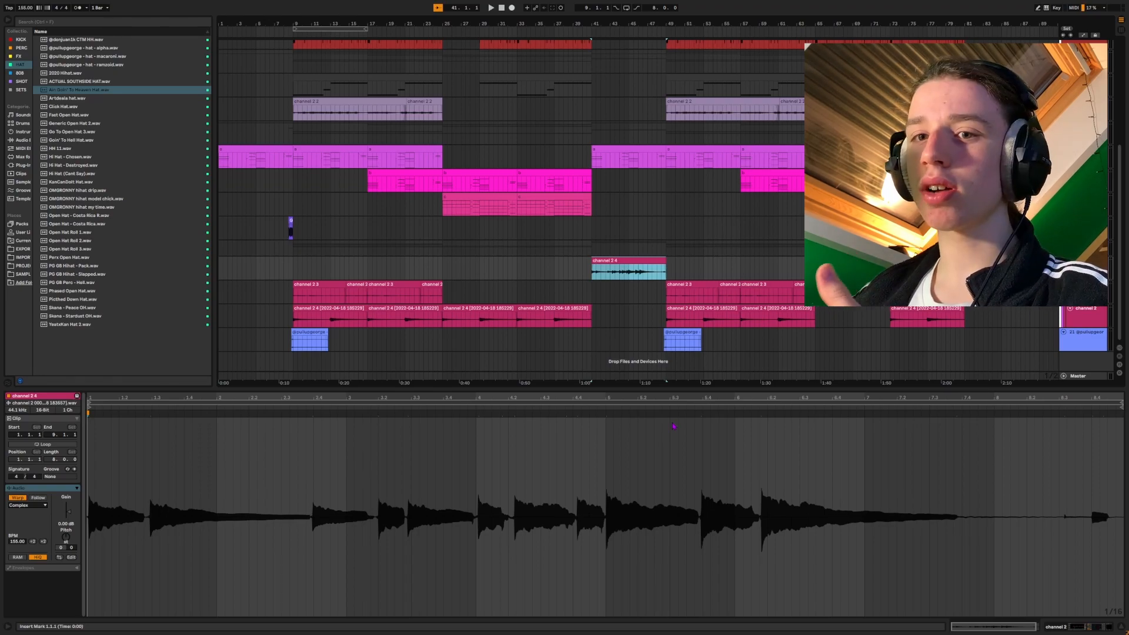
pyautogui.press('space')
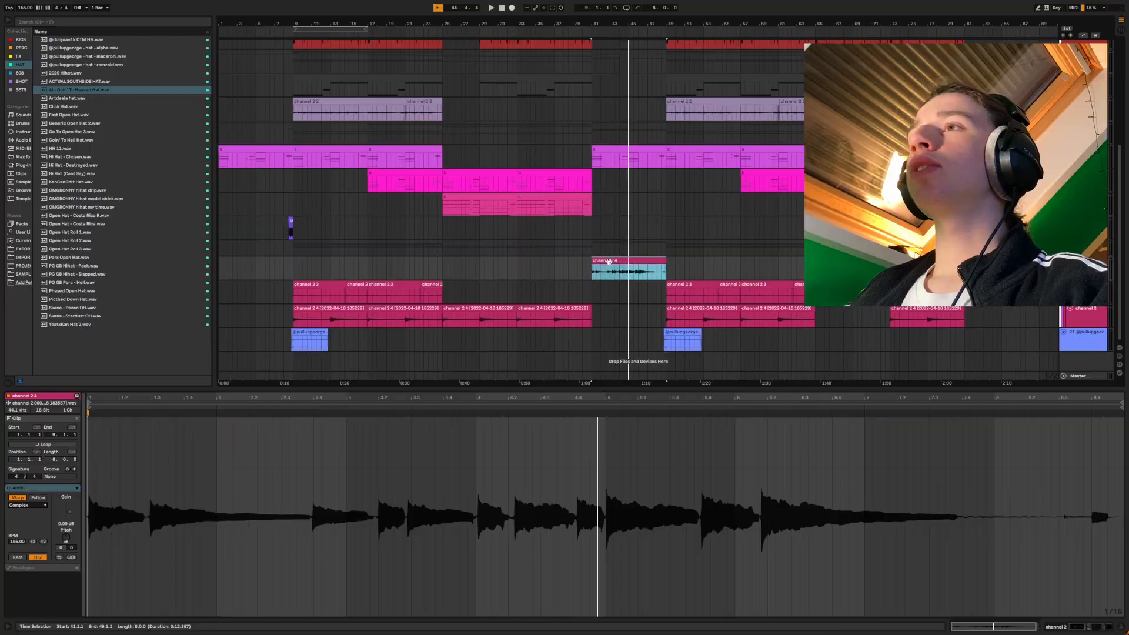
# - View the riser track's device chain, then open the first Kick Analog Tada clip's notes and place the insert mark at 2.2.3
pyautogui.scroll(2, 678, 316)
pyautogui.scroll(2, 677, 316)
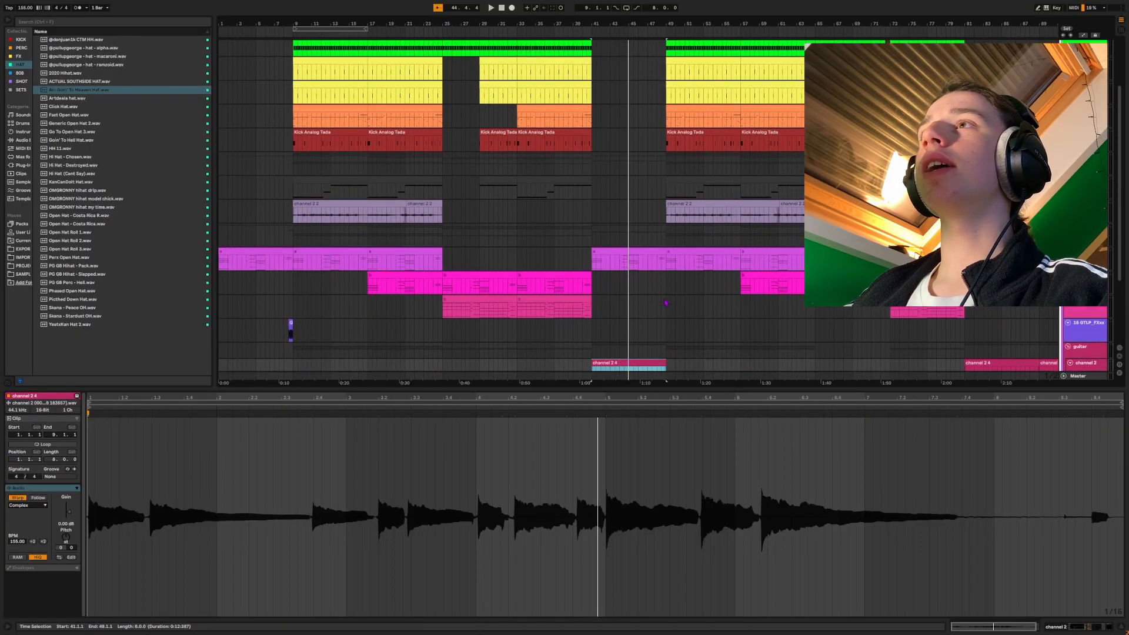
pyautogui.scroll(-1, 677, 316)
pyautogui.hotkey('shift', 'Tab')
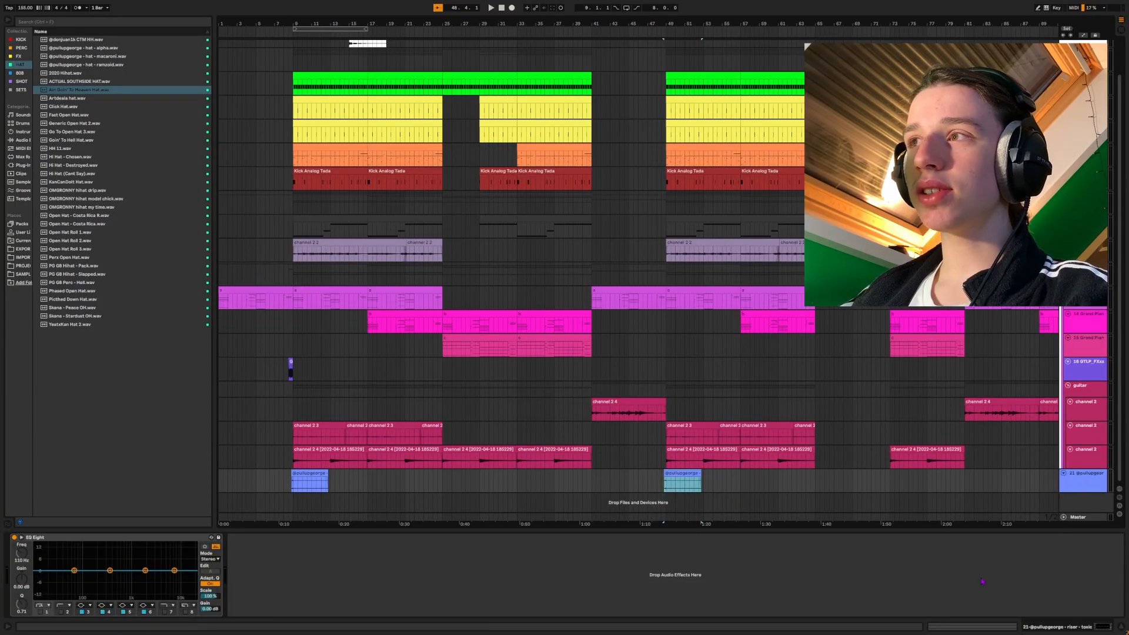
pyautogui.hotkey('shift', 'Tab')
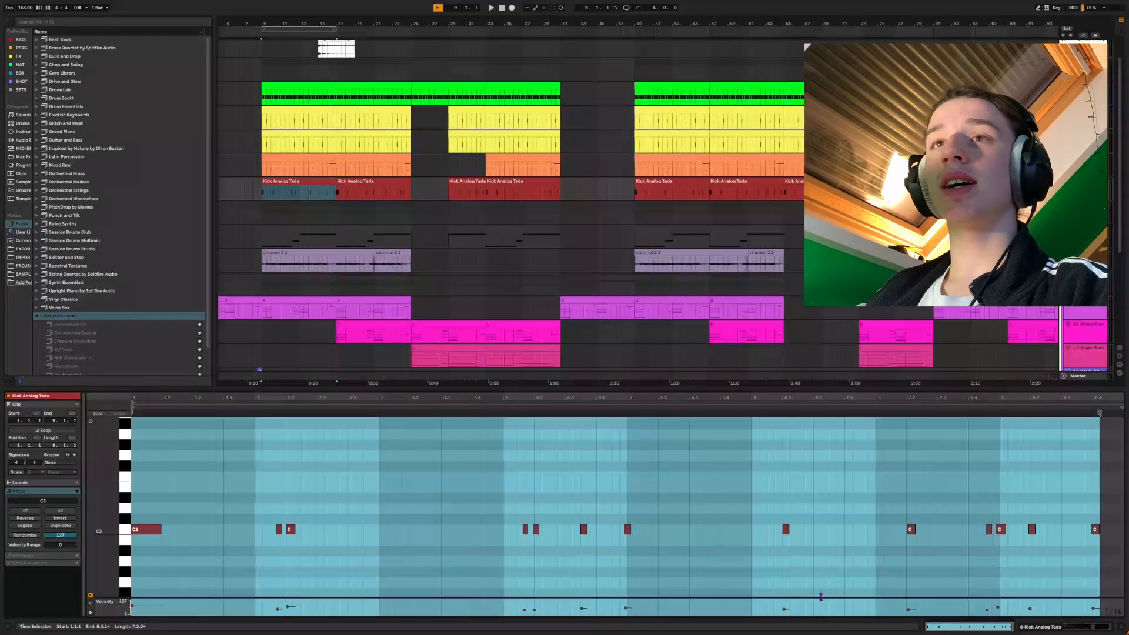
pyautogui.click(303, 495)
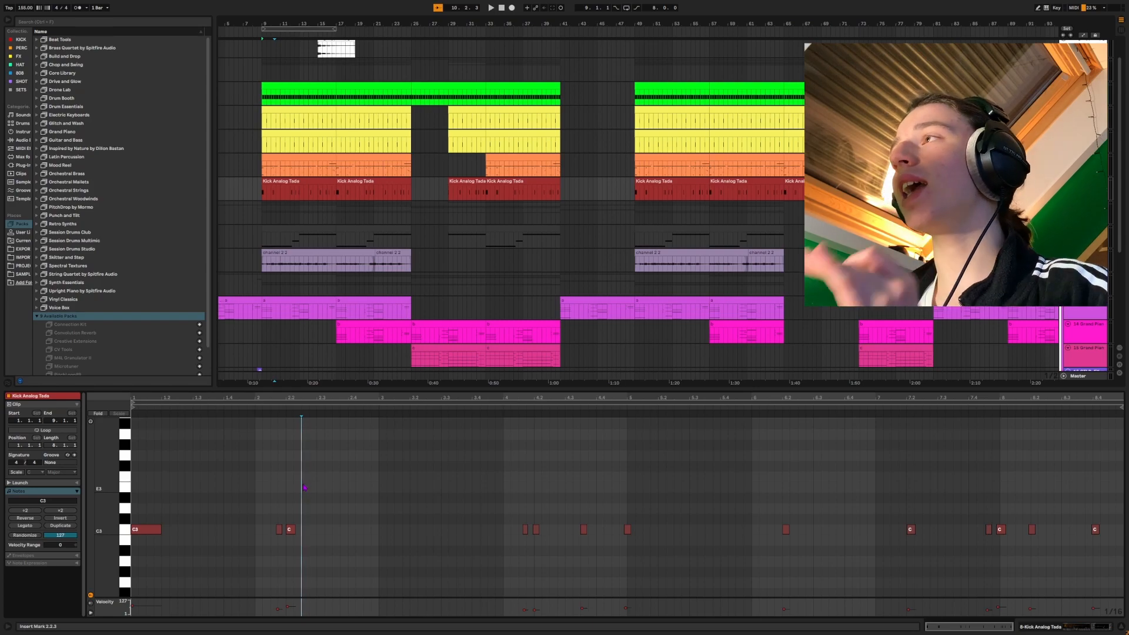
# - View the Rim Lofi Clack track's device chain and play the arrangement from its clip at bar 9
pyautogui.click(299, 144)
pyautogui.hotkey('shift', 'Tab')
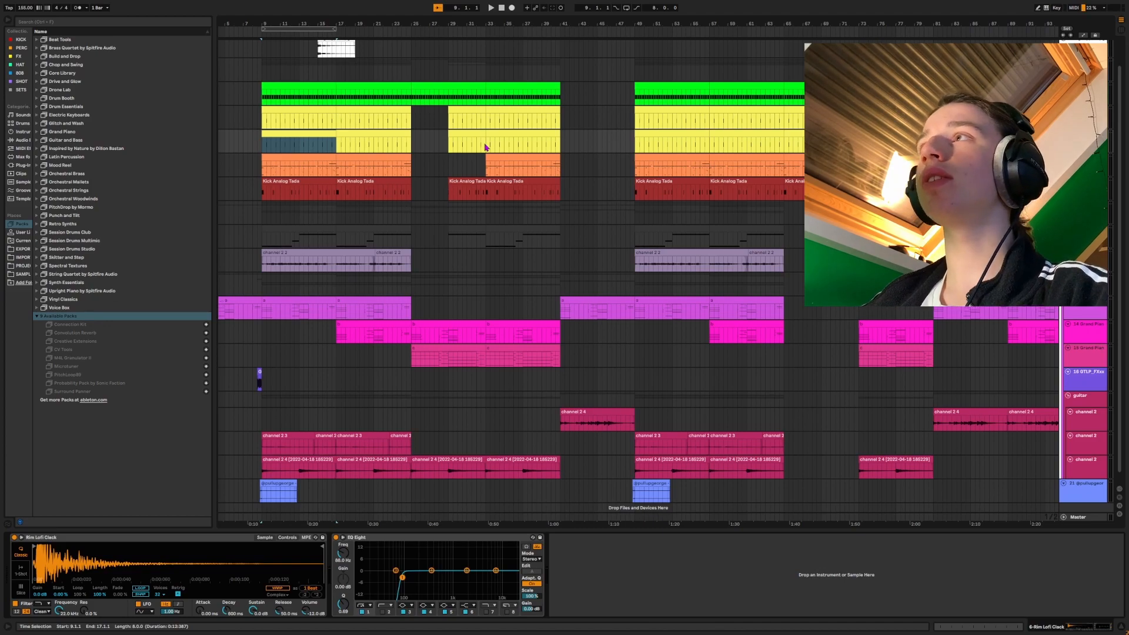
pyautogui.press('space')
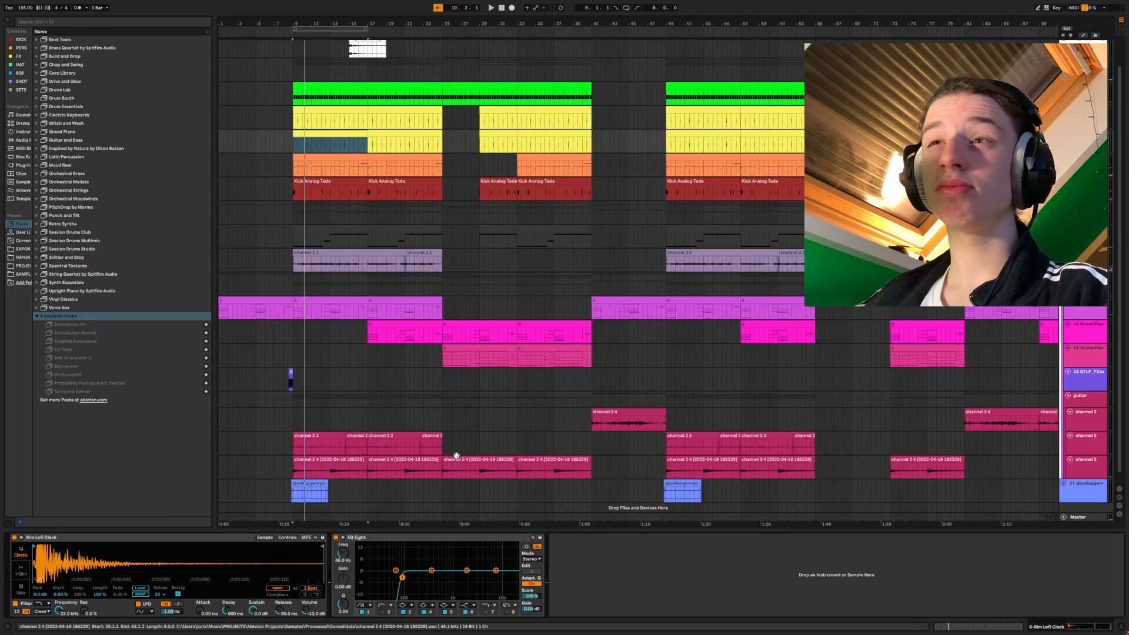
# - View the Rim Lofi Thud track's devices, then open the notes of the OMGRONNY hihat drip clip at bar 9
pyautogui.click(336, 112)
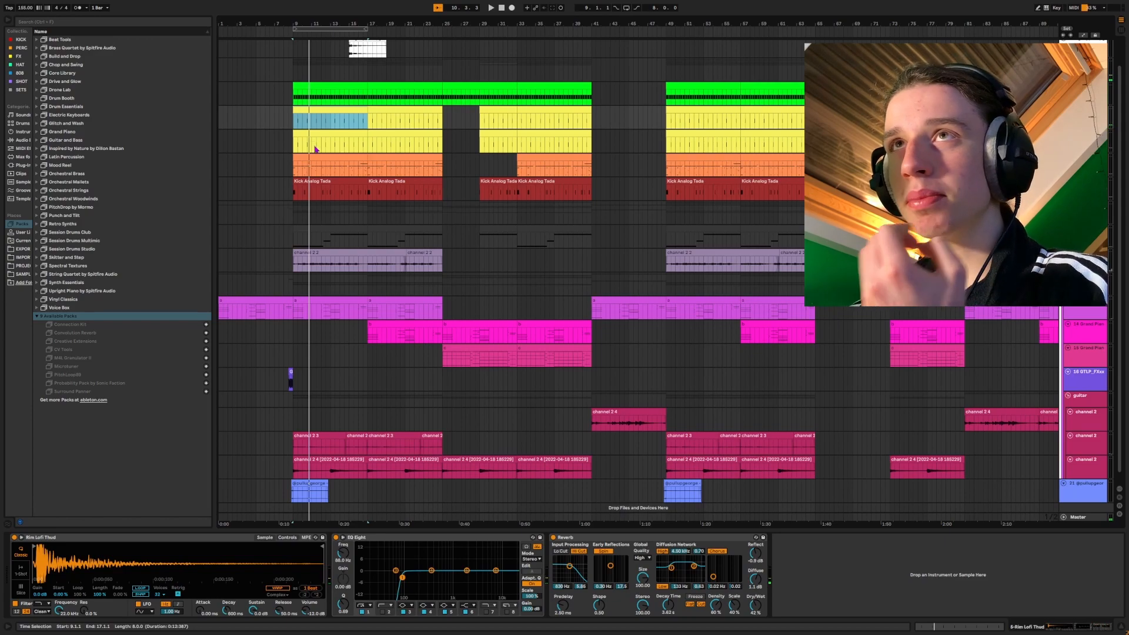
pyautogui.press('Up')
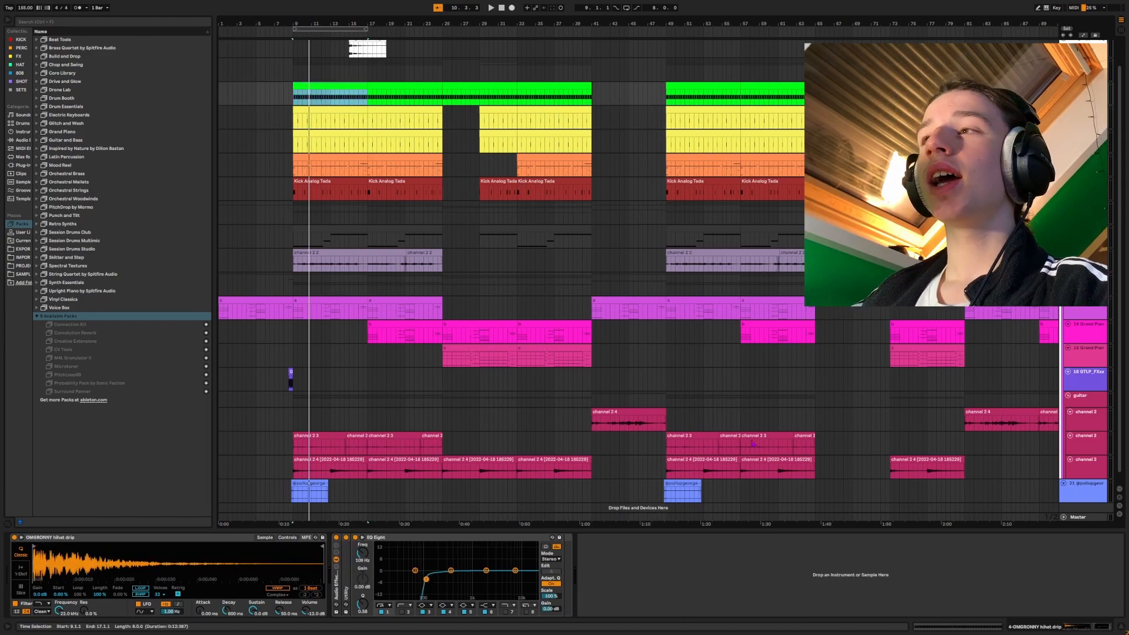
pyautogui.hotkey('shift', 'Tab')
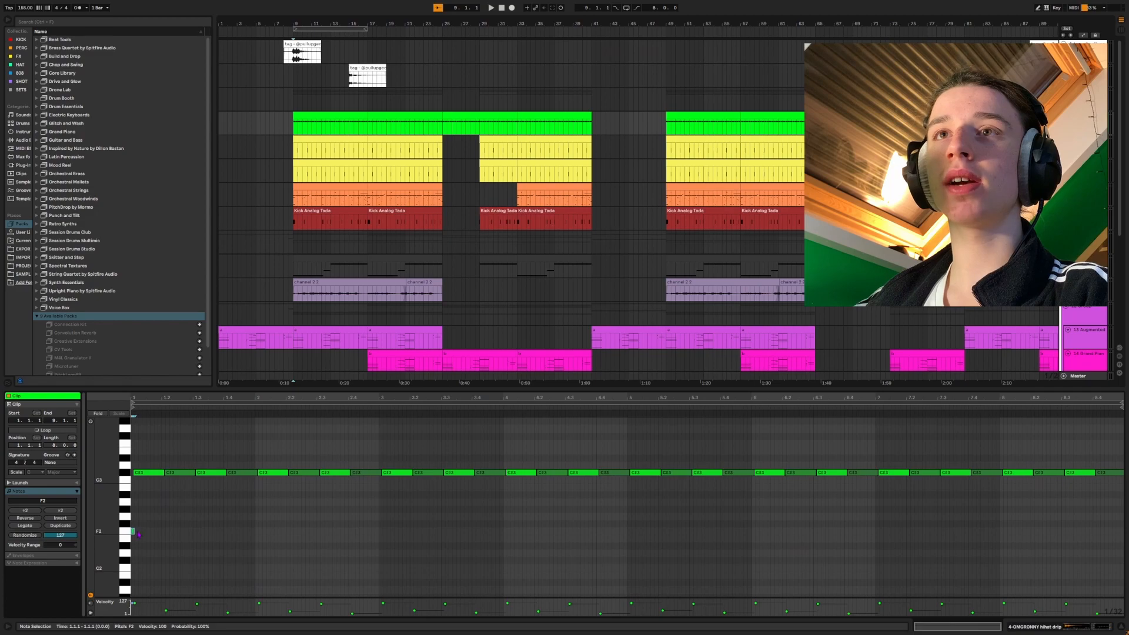
# - Add an F2 note at the start of the hi-hat clip and repeat it every beat across all eight bars
pyautogui.moveTo(133, 531)
pyautogui.mouseDown()
pyautogui.moveTo(312, 531)
pyautogui.moveTo(368, 558)
pyautogui.moveTo(132, 517)
pyautogui.mouseUp()
pyautogui.hotkey('ctrl', 'd')
pyautogui.hotkey('ctrl', 'd')
pyautogui.hotkey('ctrl', 'd')
pyautogui.click(281, 520)
pyautogui.click(125, 531)
pyautogui.moveTo(141, 534); pyautogui.dragTo(146, 534)
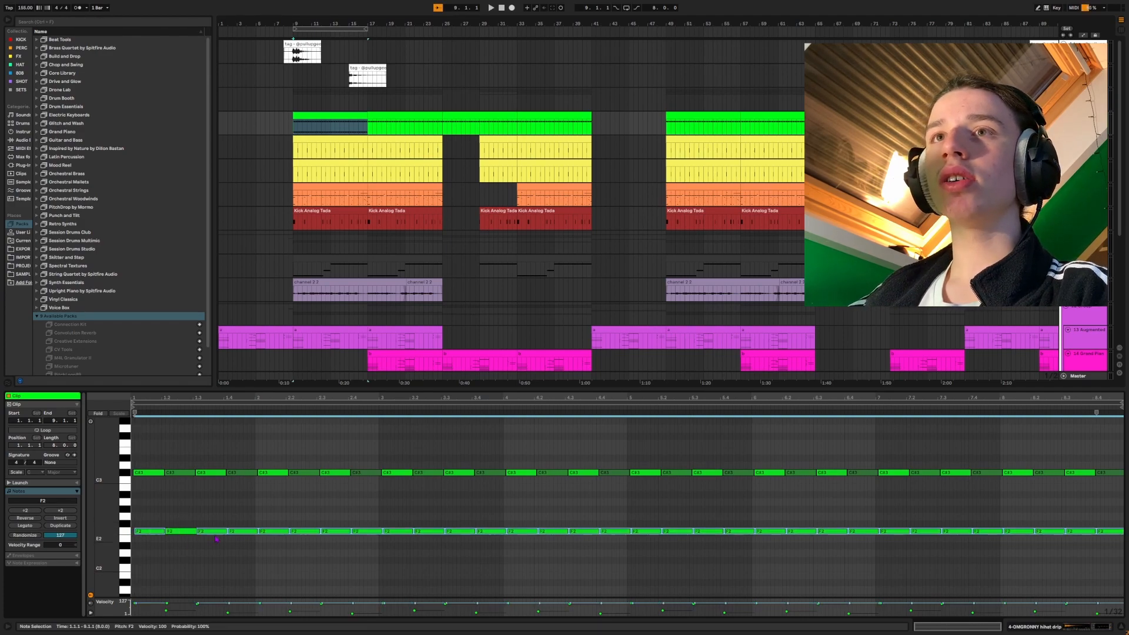
# - Shift every second F2 note in the hi-hat clip's first two bars slightly later
pyautogui.click(243, 538)
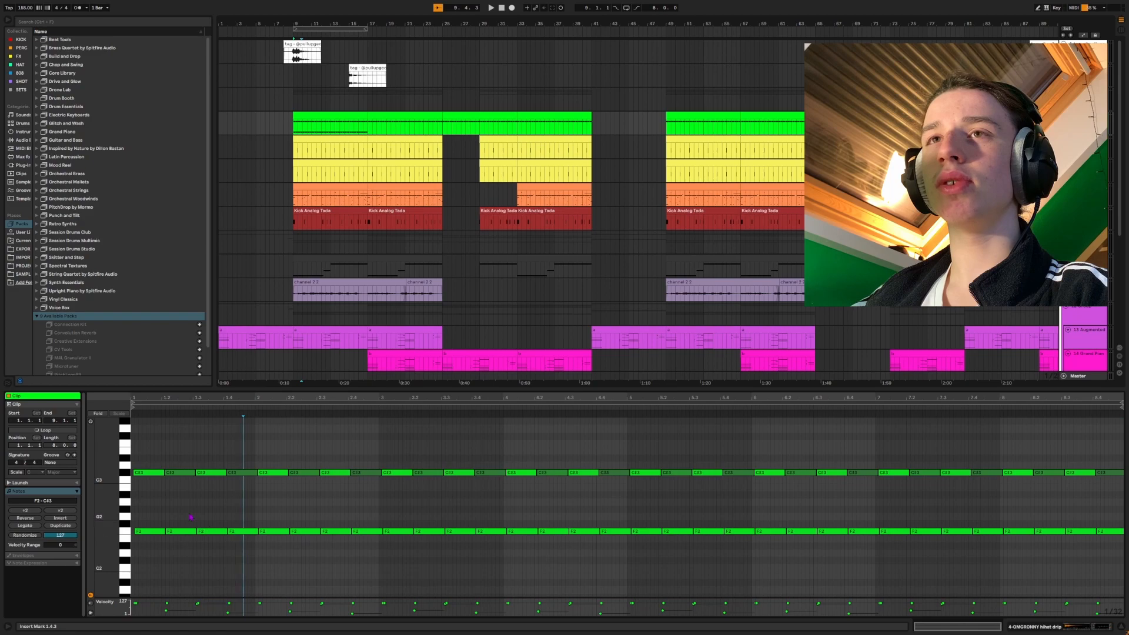
pyautogui.click(183, 531)
pyautogui.keyDown('shift'); pyautogui.click(242, 531); pyautogui.keyUp('shift')
pyautogui.keyDown('shift'); pyautogui.click(305, 532); pyautogui.keyUp('shift')
pyautogui.keyDown('shift'); pyautogui.click(360, 532); pyautogui.keyUp('shift')
pyautogui.moveTo(361, 537); pyautogui.dragTo(365, 537)
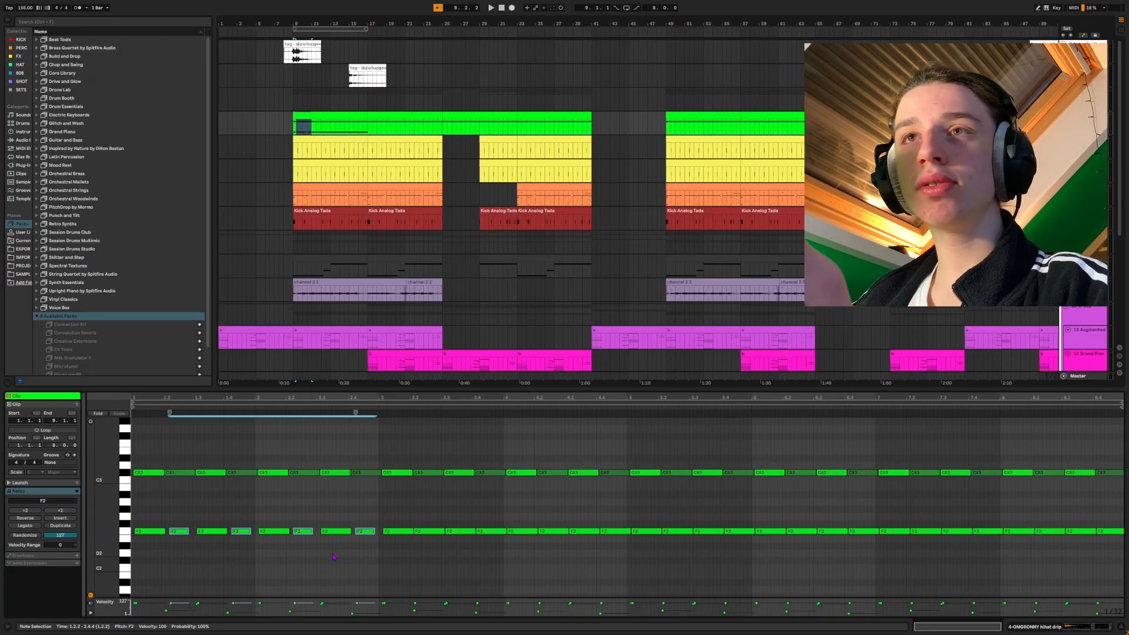
# - Delete the whole row of F2 notes from the hi-hat clip
pyautogui.click(339, 562)
pyautogui.moveTo(156, 511)
pyautogui.mouseDown()
pyautogui.moveTo(618, 549)
pyautogui.moveTo(1121, 551)
pyautogui.mouseUp()
pyautogui.press('Delete')
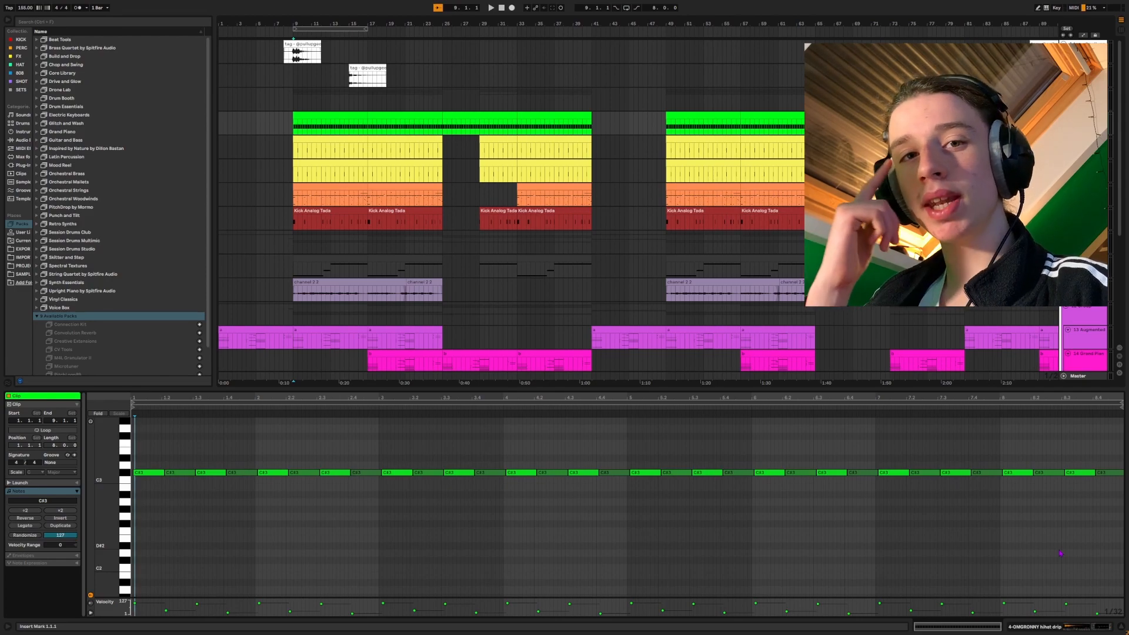
# - View the device chains of the drums group and 32 Pad Kit Jazz, then open the kit's clip notes at bar 9
pyautogui.hotkey('shift', 'Tab')
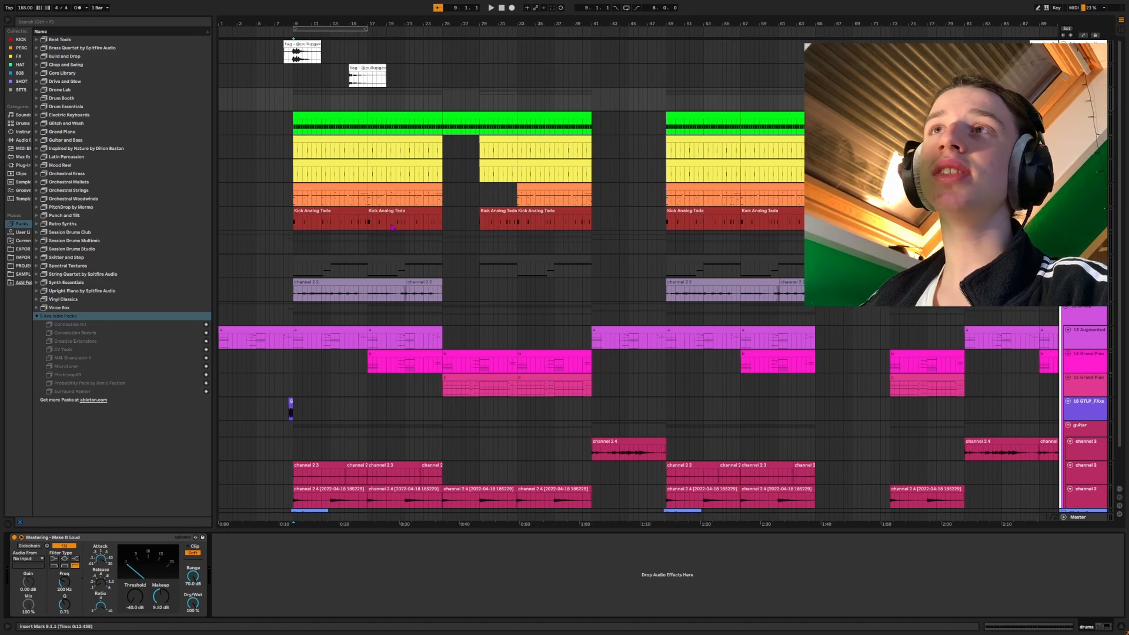
pyautogui.click(329, 185)
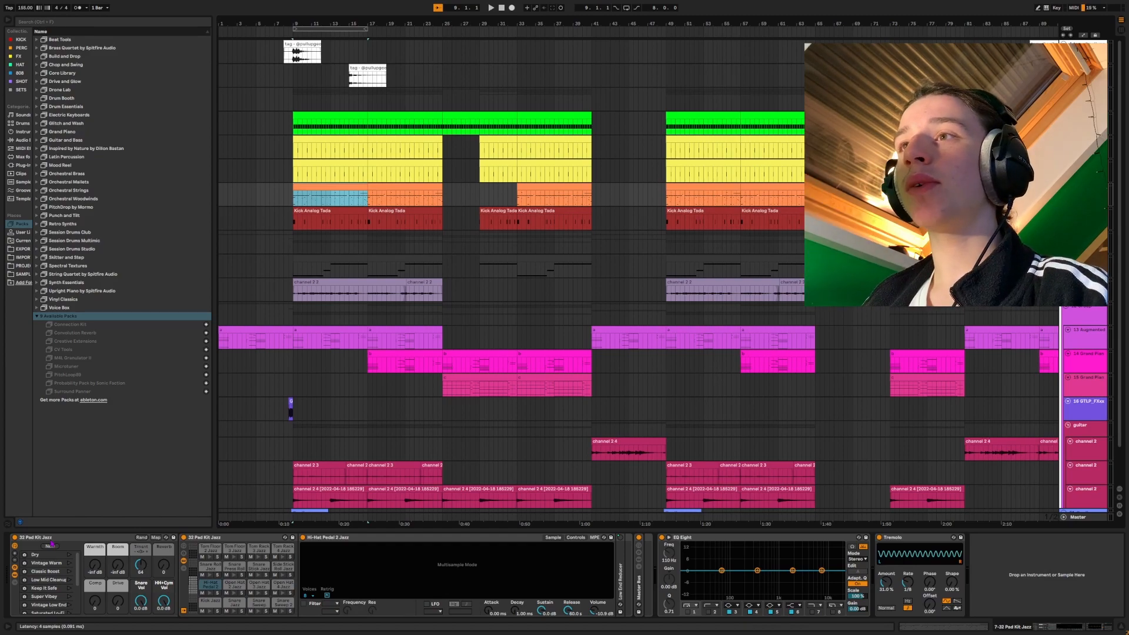
pyautogui.hotkey('shift', 'Tab')
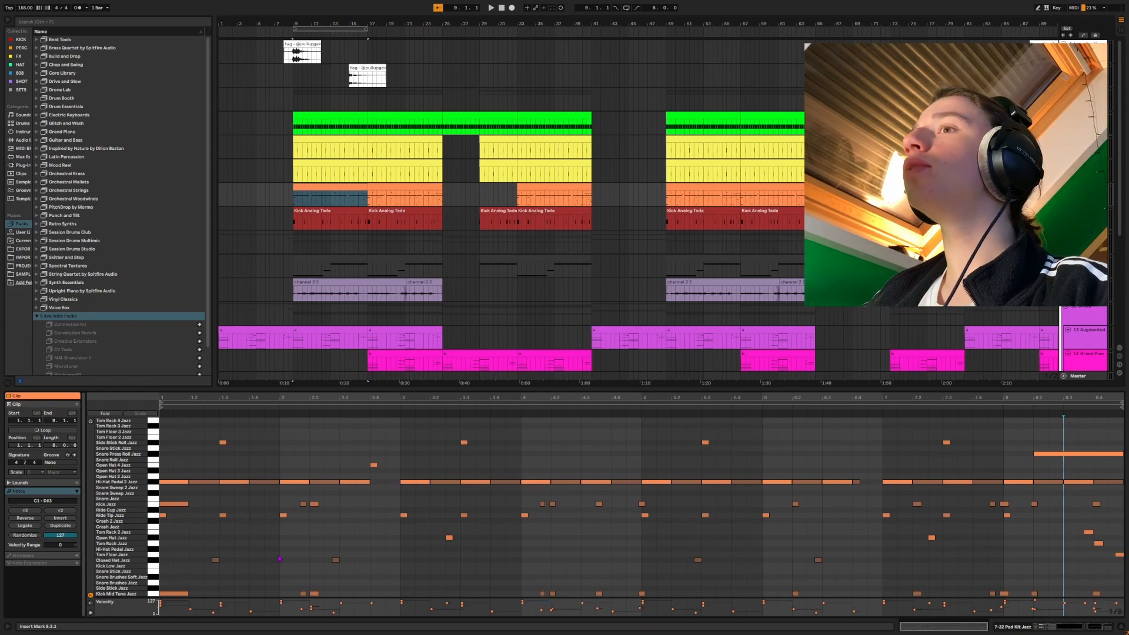
# - Examine the Ride Tip, Hi-Hat Pedal 2, Side Stick Roll and kick notes in the 32 Pad Kit Jazz clip
pyautogui.click(153, 515)
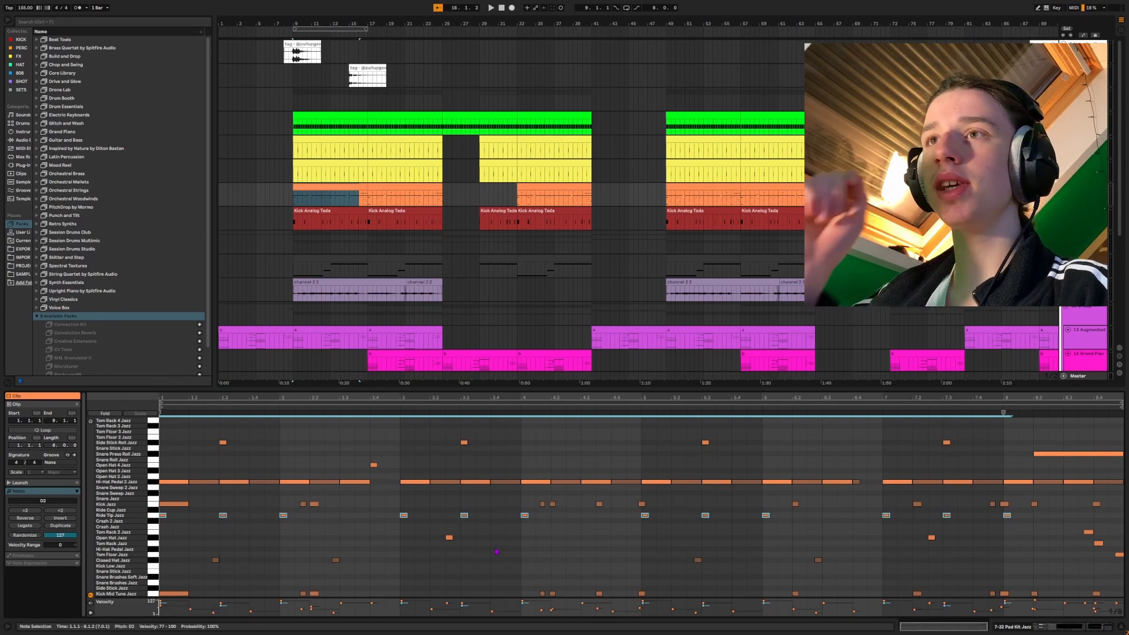
pyautogui.click(349, 515)
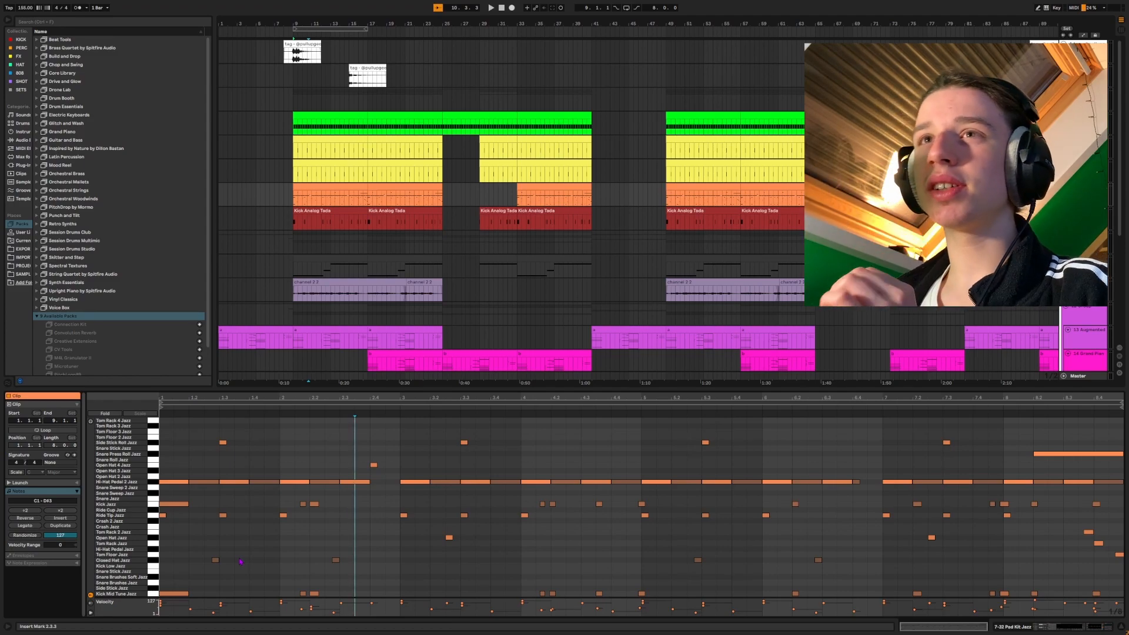
pyautogui.hotkey('ctrl', 'a')
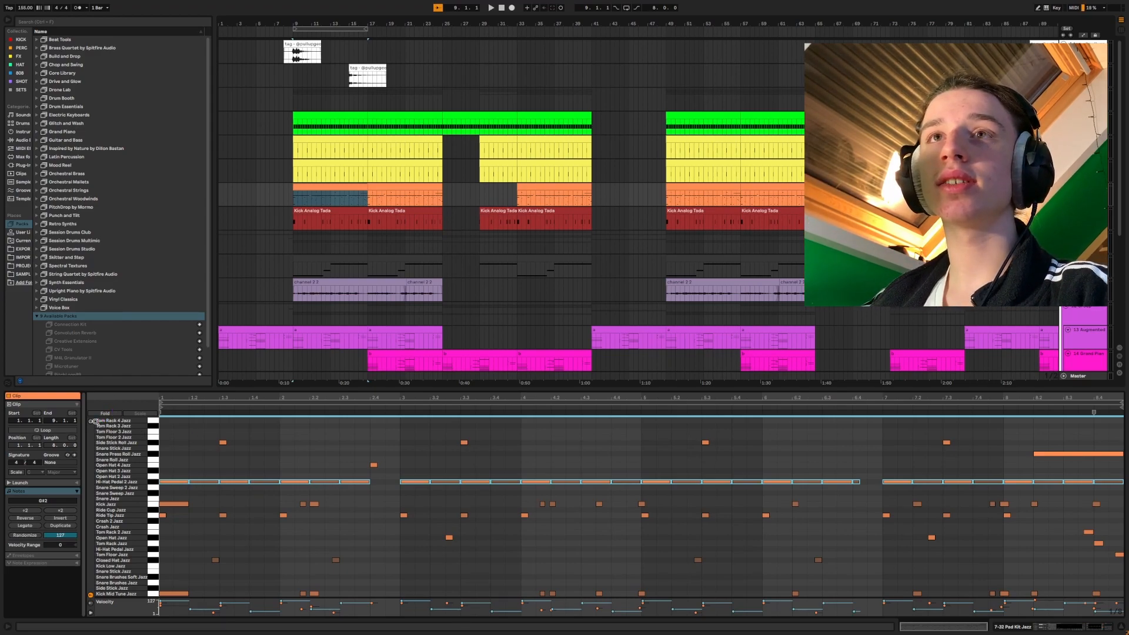
pyautogui.click(166, 484)
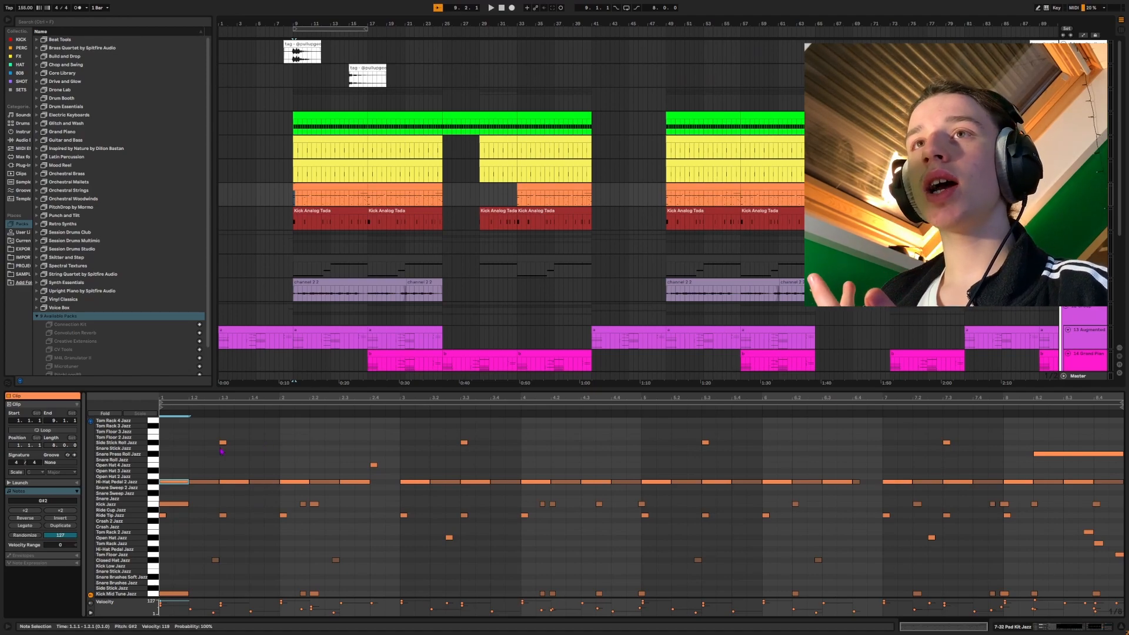
pyautogui.click(224, 442)
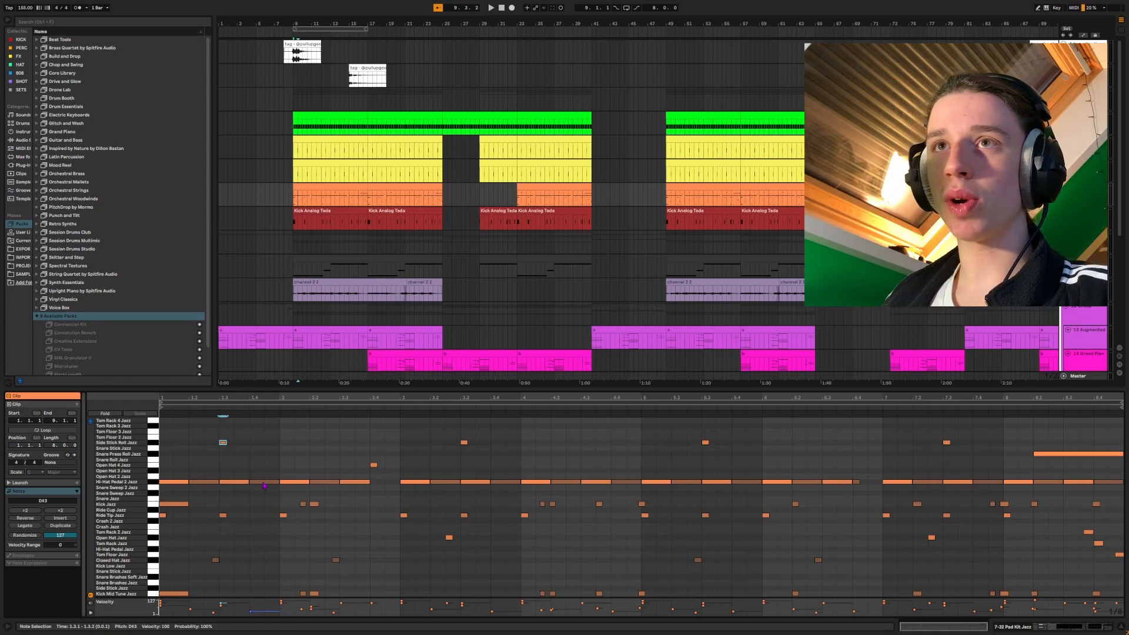
pyautogui.click(154, 505)
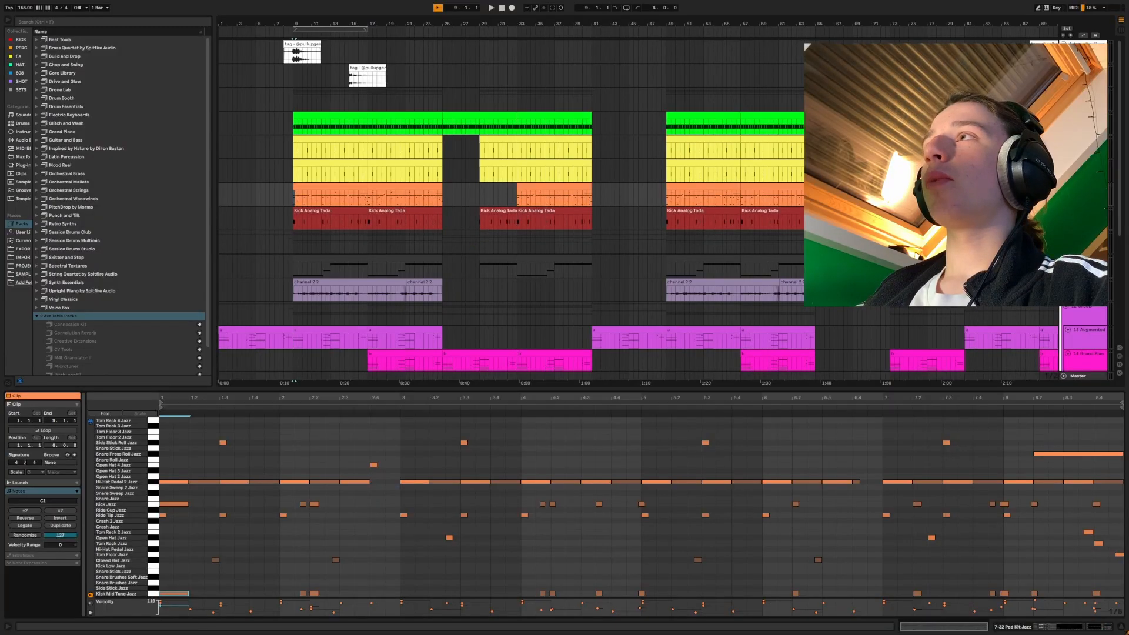
# - Play the end of the bar 9 jazz kit clip and select the three tom fill notes in its eighth bar
pyautogui.click(512, 100)
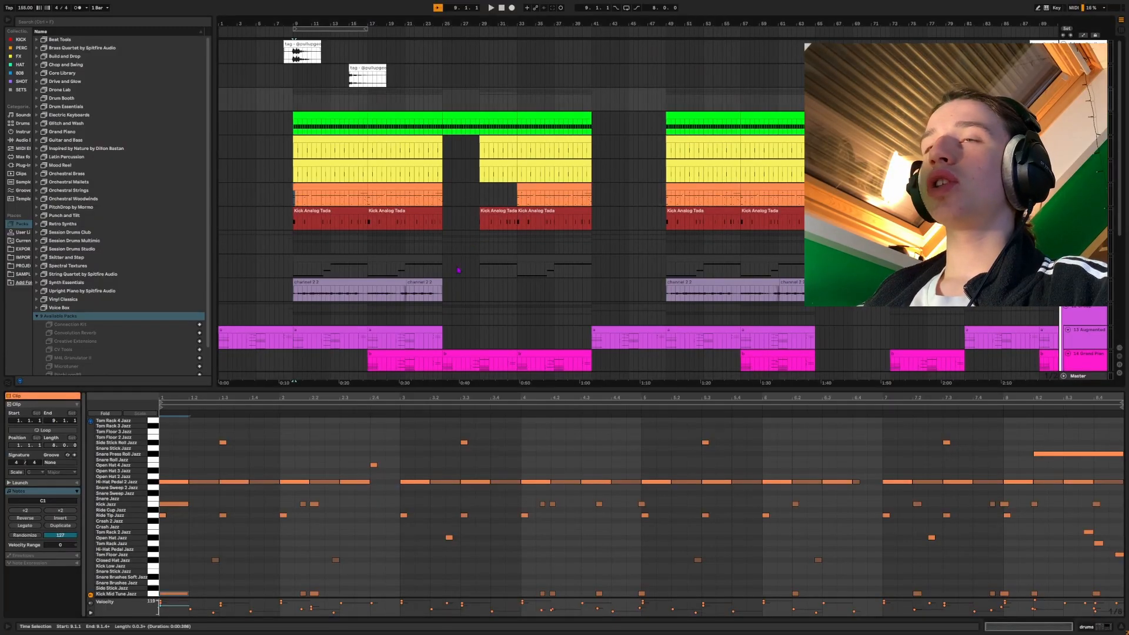
pyautogui.click(317, 202)
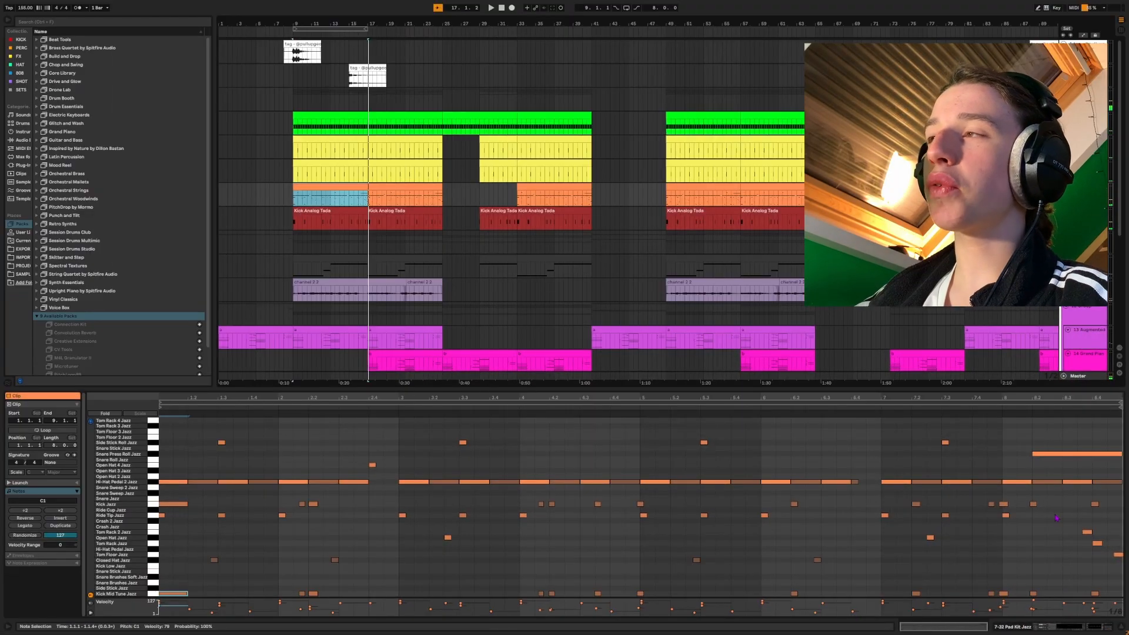
pyautogui.press('space')
pyautogui.moveTo(1057, 518); pyautogui.dragTo(1124, 558)
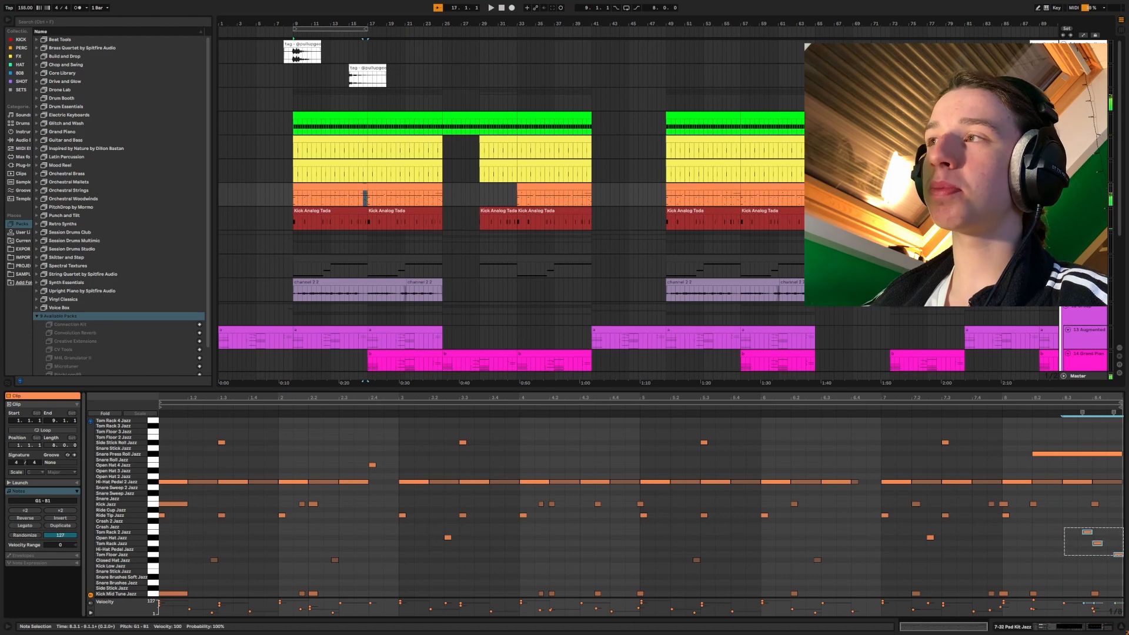